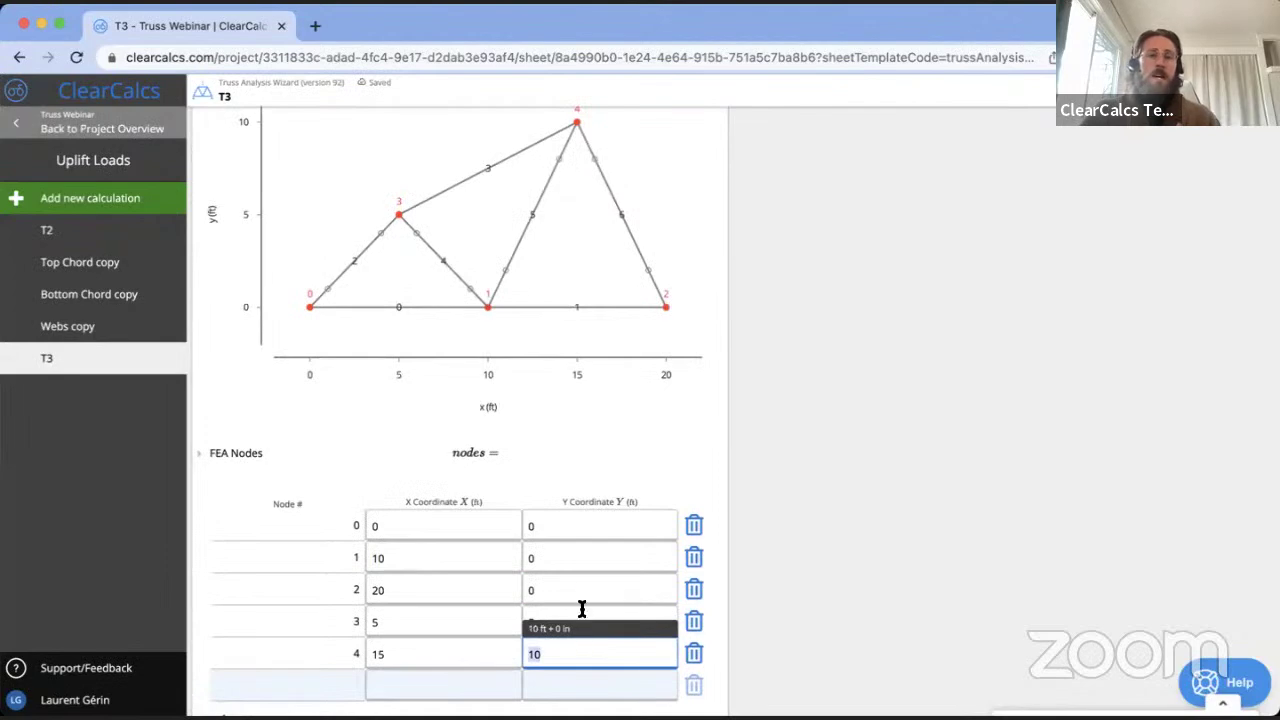
pyautogui.click(601, 456)
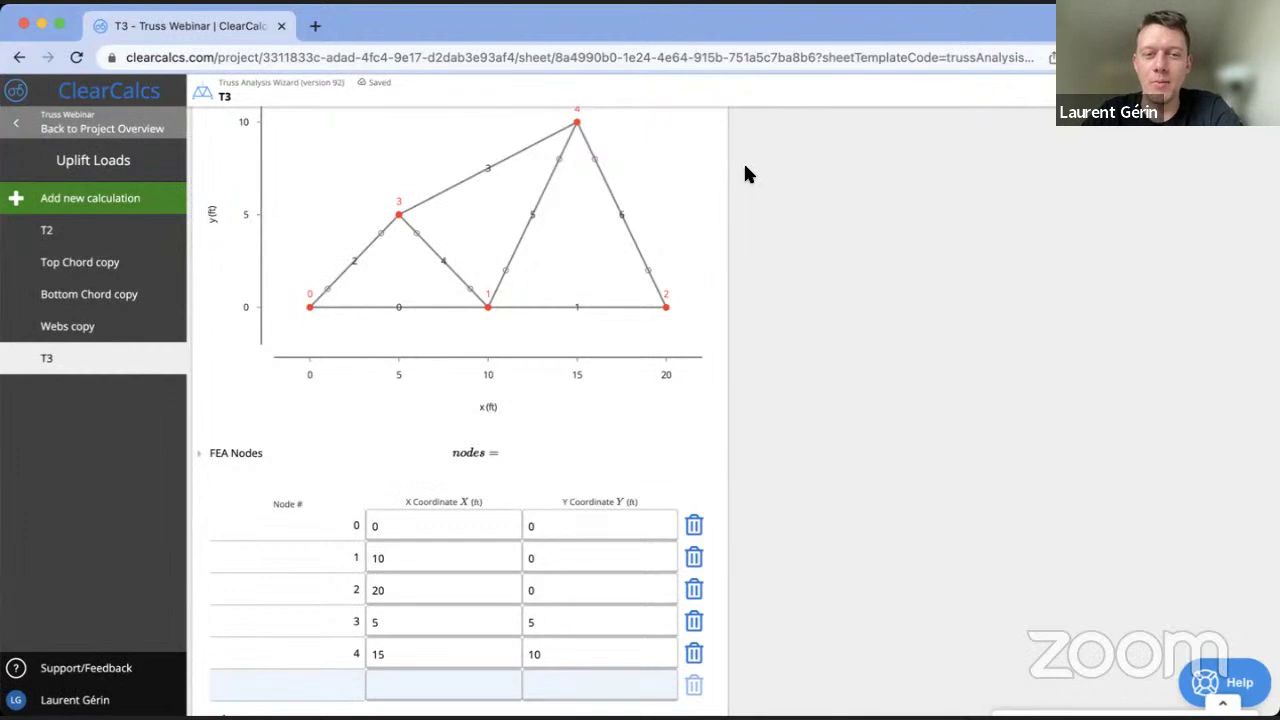
pyautogui.scroll(-1, 746, 171)
pyautogui.scroll(2, 746, 171)
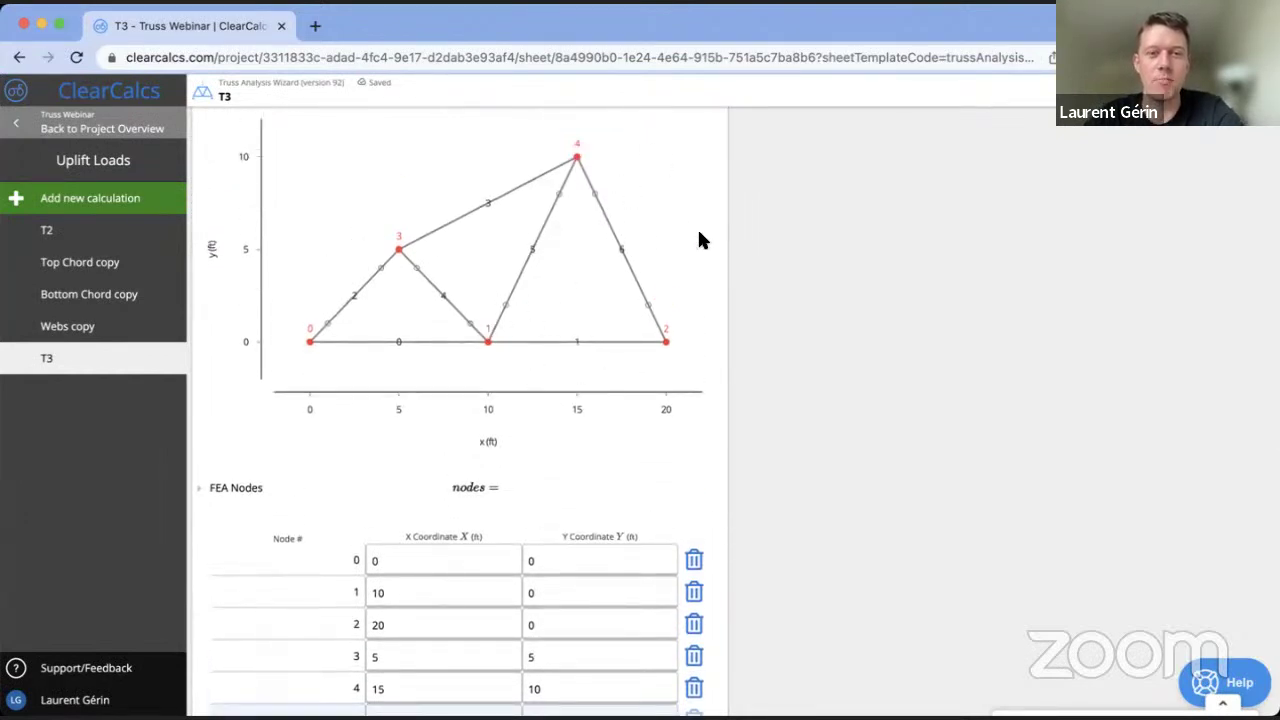
# Browse the available truss types and their shape diagrams for T3, keeping Custom Truss selected
pyautogui.moveTo(403, 235)
pyautogui.scroll(2, 580, 188)
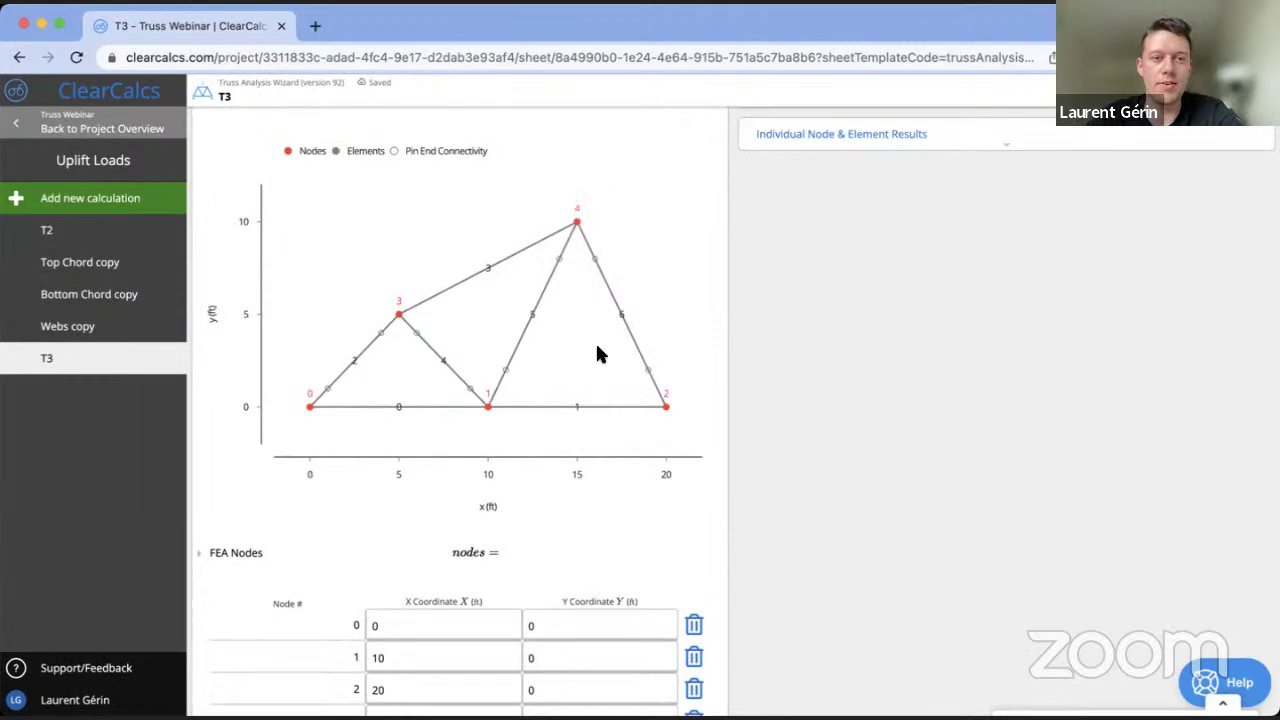
pyautogui.scroll(10, 595, 345)
pyautogui.click(676, 200)
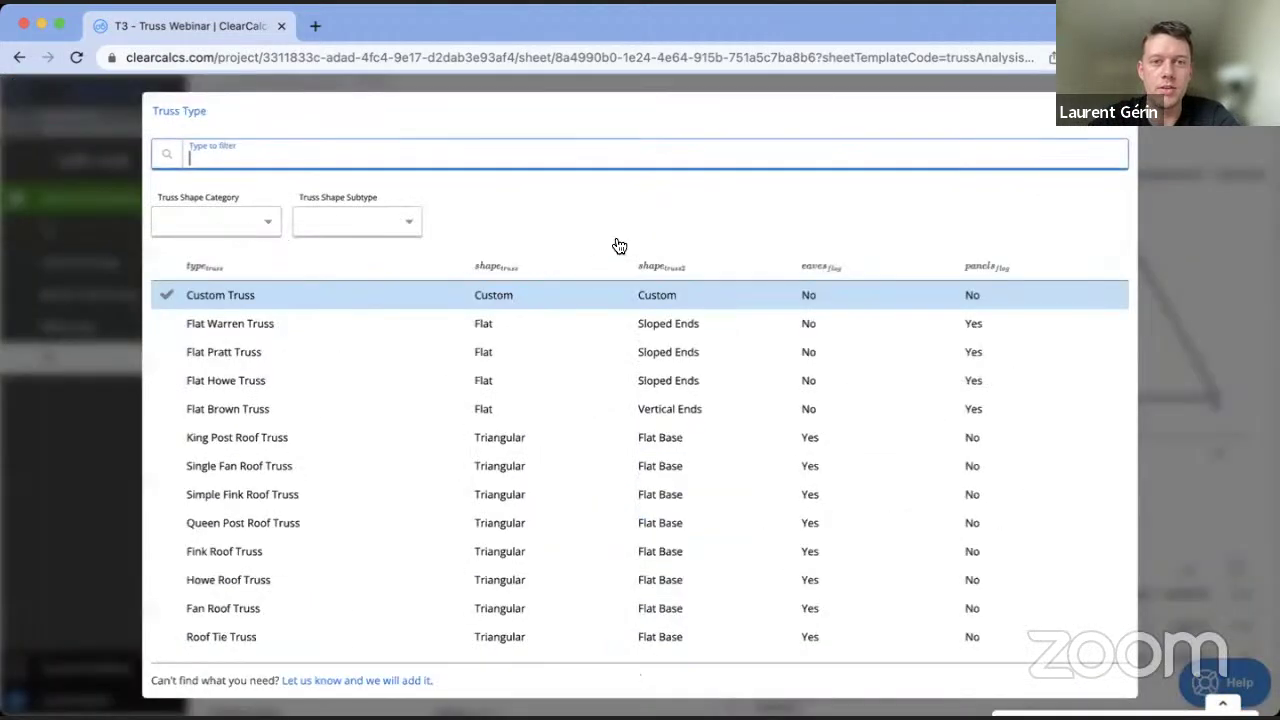
pyautogui.scroll(-8, 429, 400)
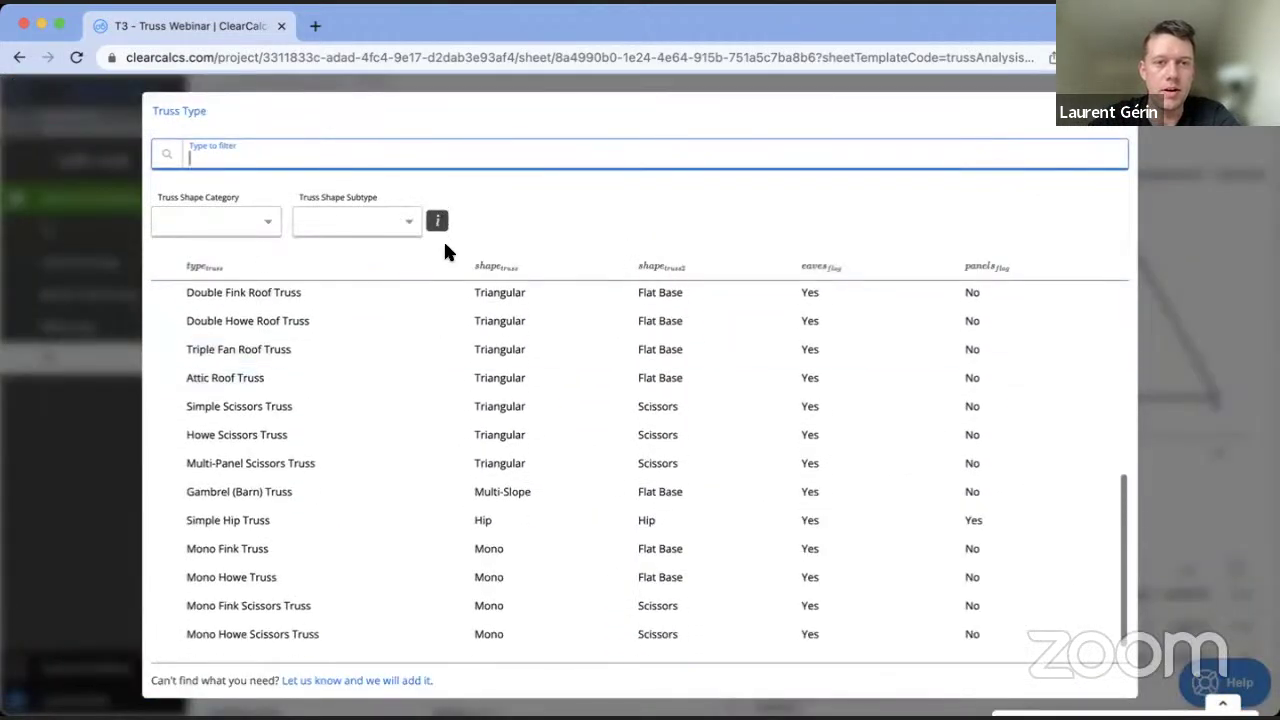
pyautogui.moveTo(439, 226)
pyautogui.scroll(-1, 545, 293)
pyautogui.scroll(-1, 545, 293)
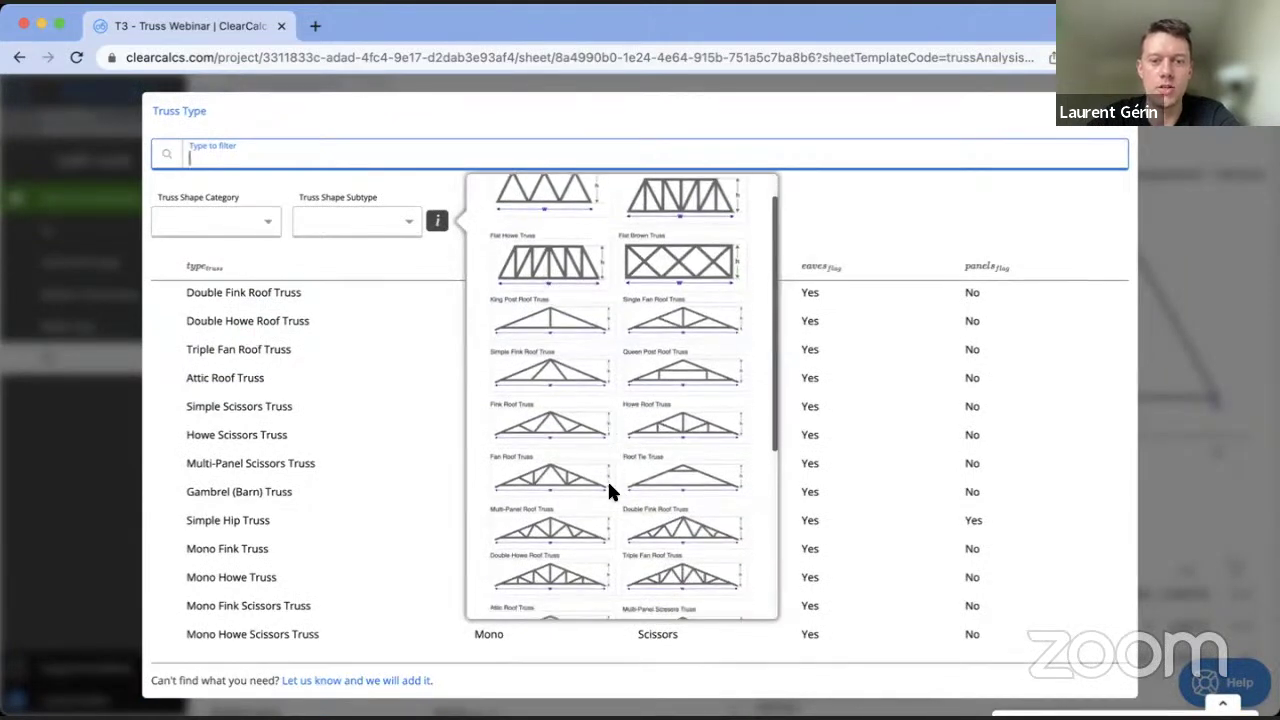
pyautogui.scroll(-5, 609, 490)
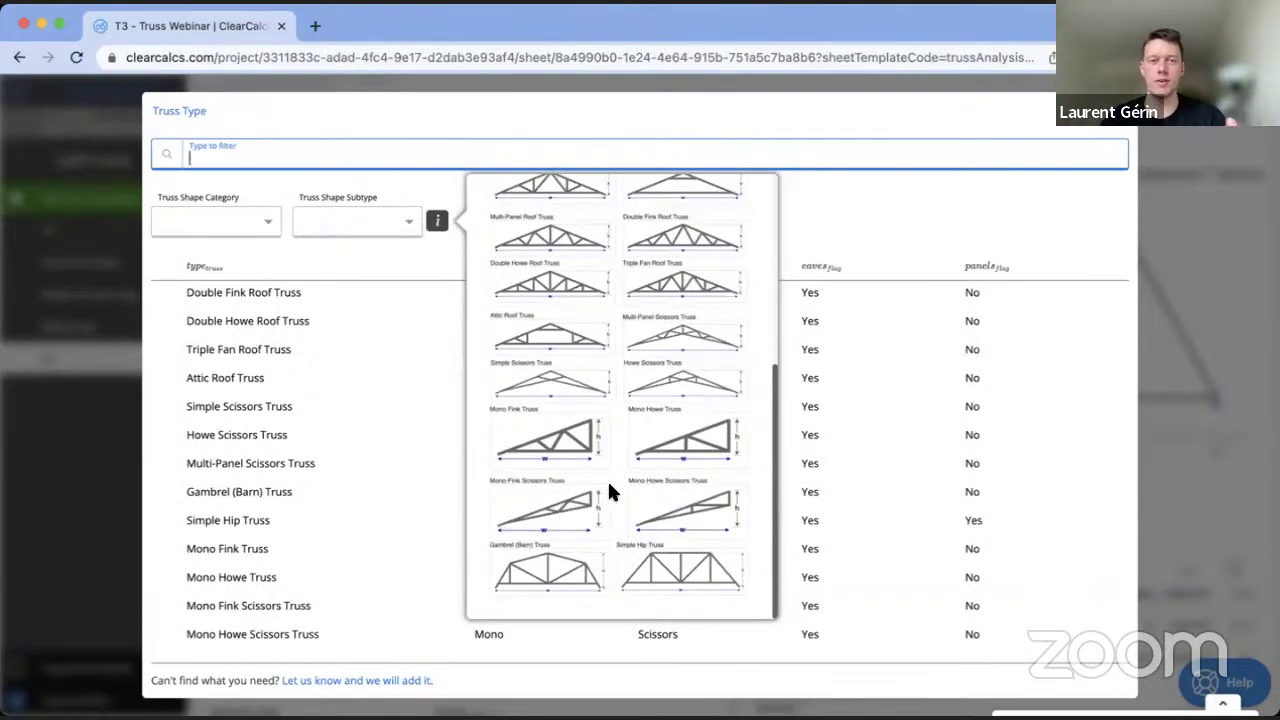
pyautogui.scroll(3, 609, 490)
pyautogui.scroll(4, 609, 490)
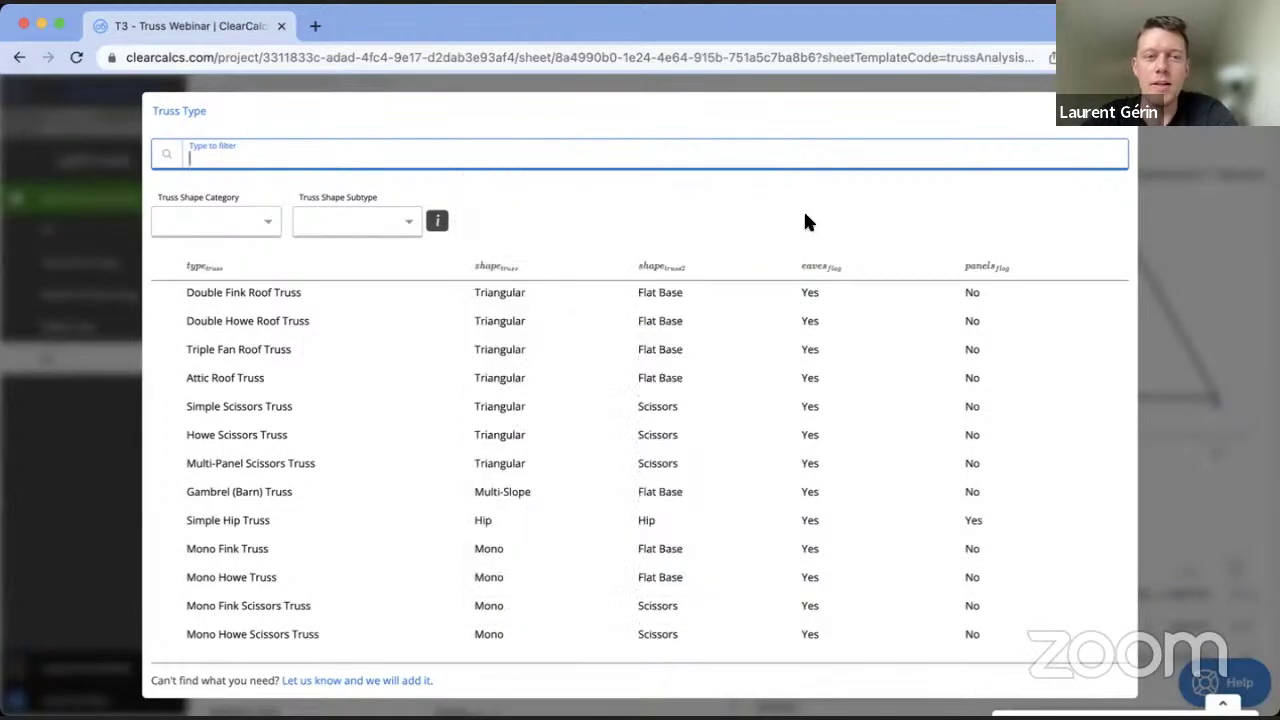
pyautogui.scroll(1, 368, 414)
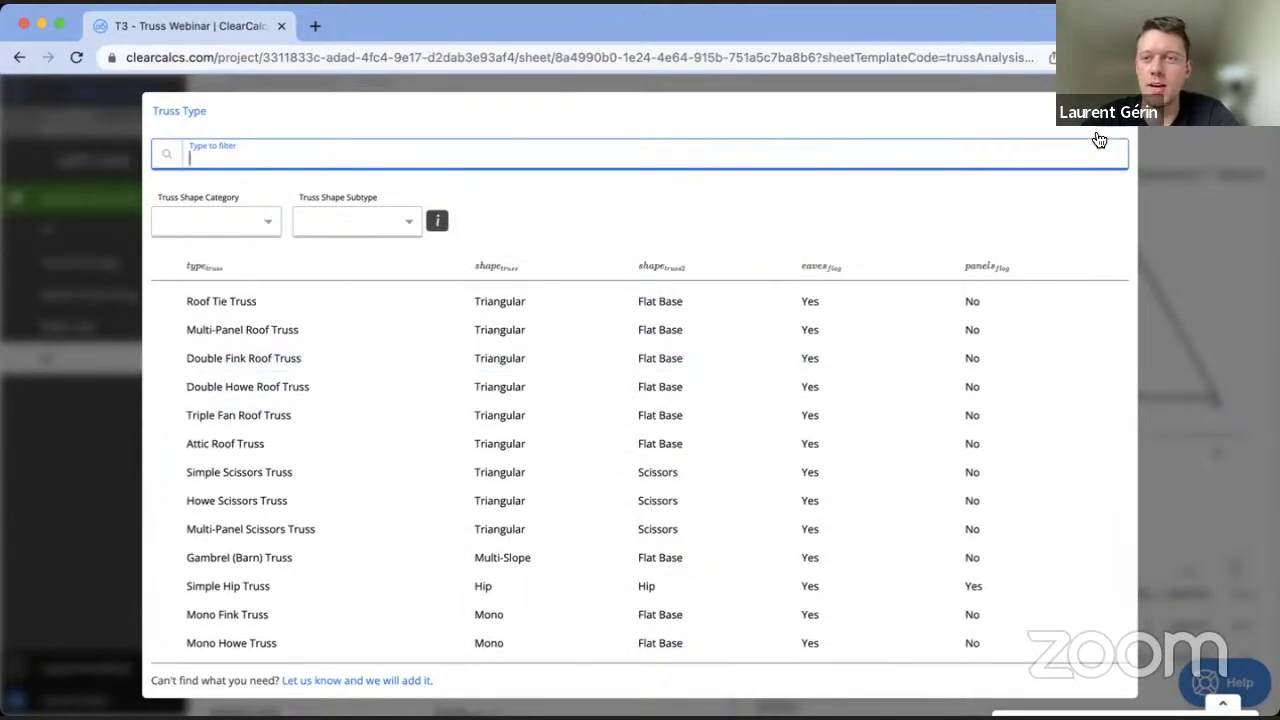
pyautogui.press('Escape')
# Examine T3's custom node coordinates, truss diagram, member data and results summary
pyautogui.scroll(-1, 680, 275)
pyautogui.scroll(-5, 679, 270)
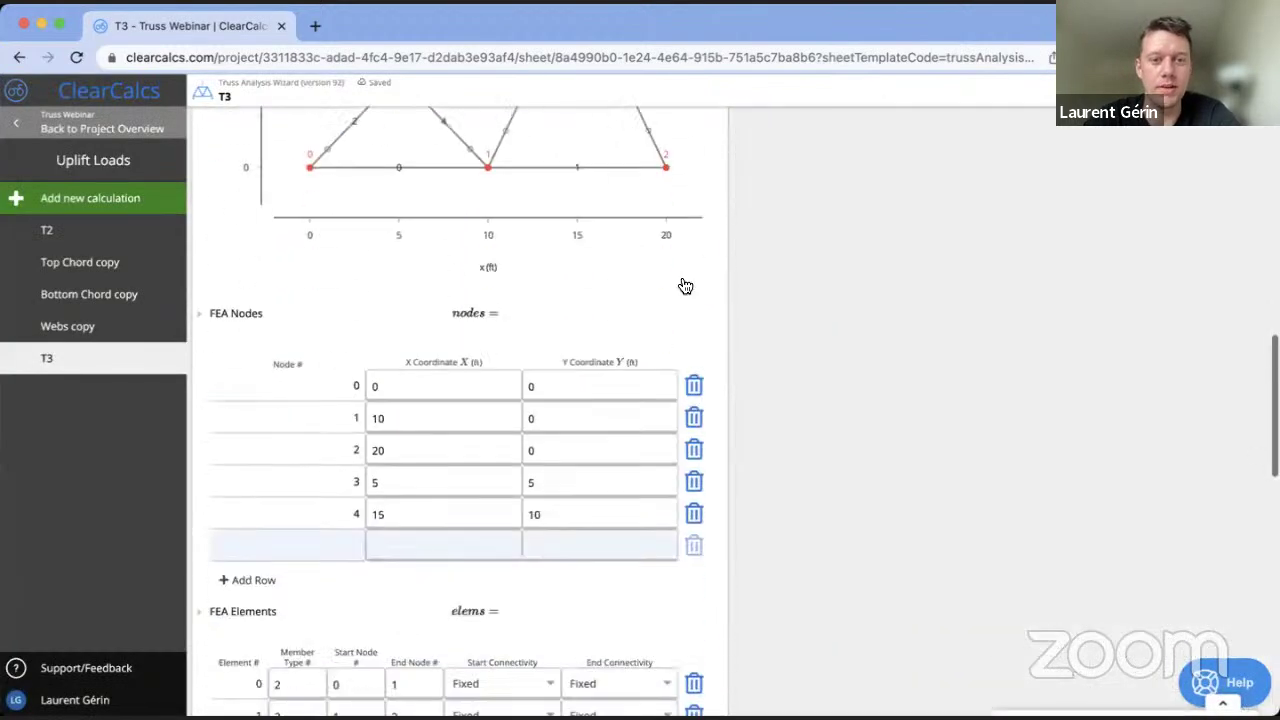
pyautogui.scroll(2, 640, 268)
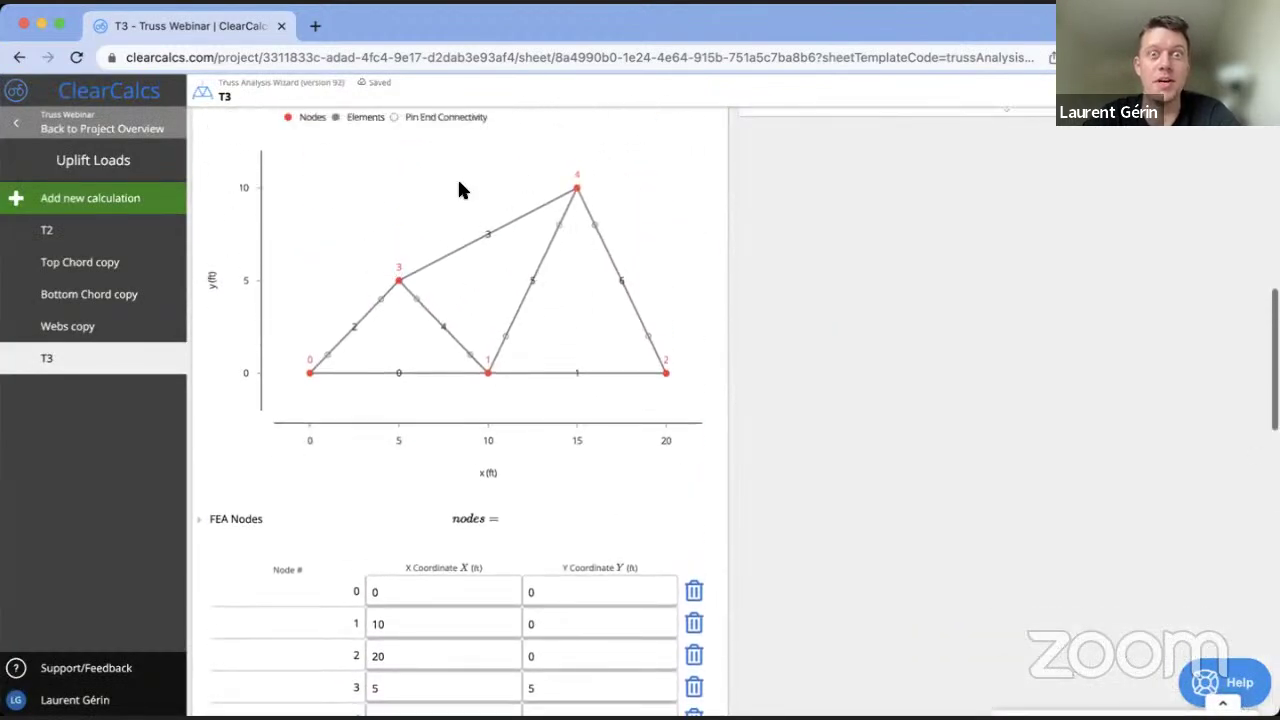
pyautogui.moveTo(591, 207)
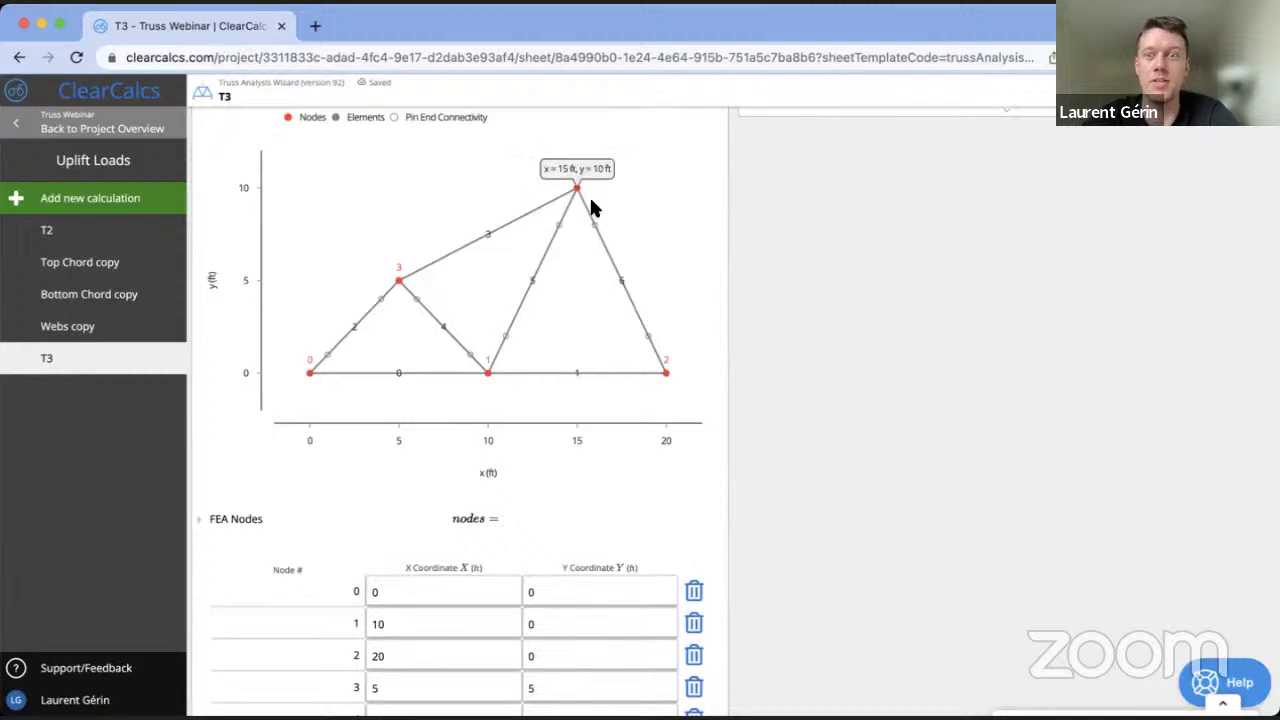
pyautogui.scroll(1, 629, 209)
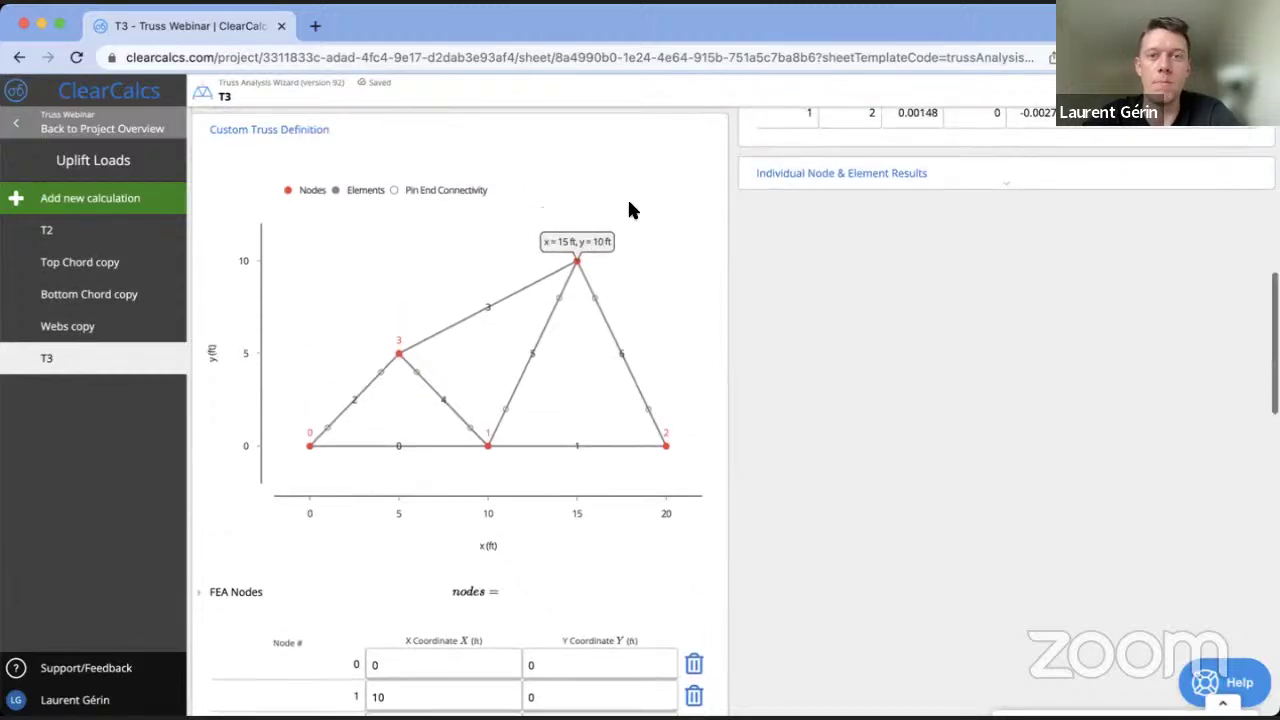
pyautogui.scroll(3, 629, 209)
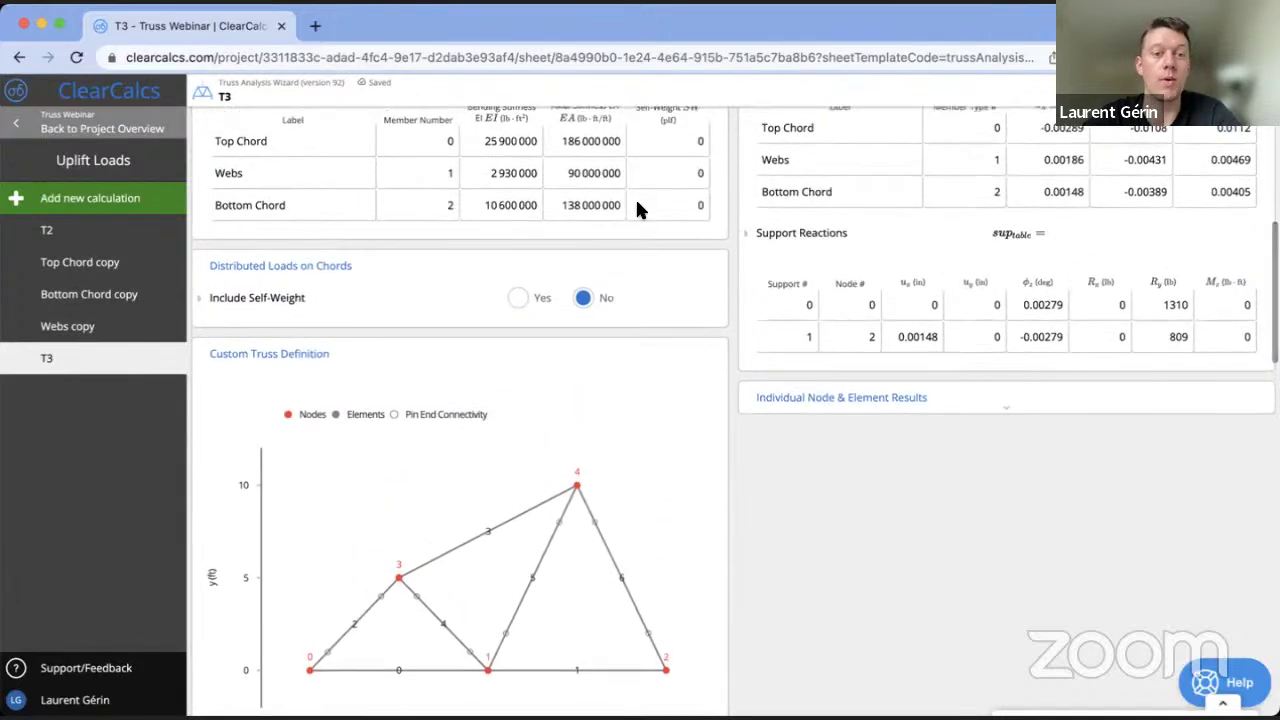
pyautogui.scroll(8, 711, 223)
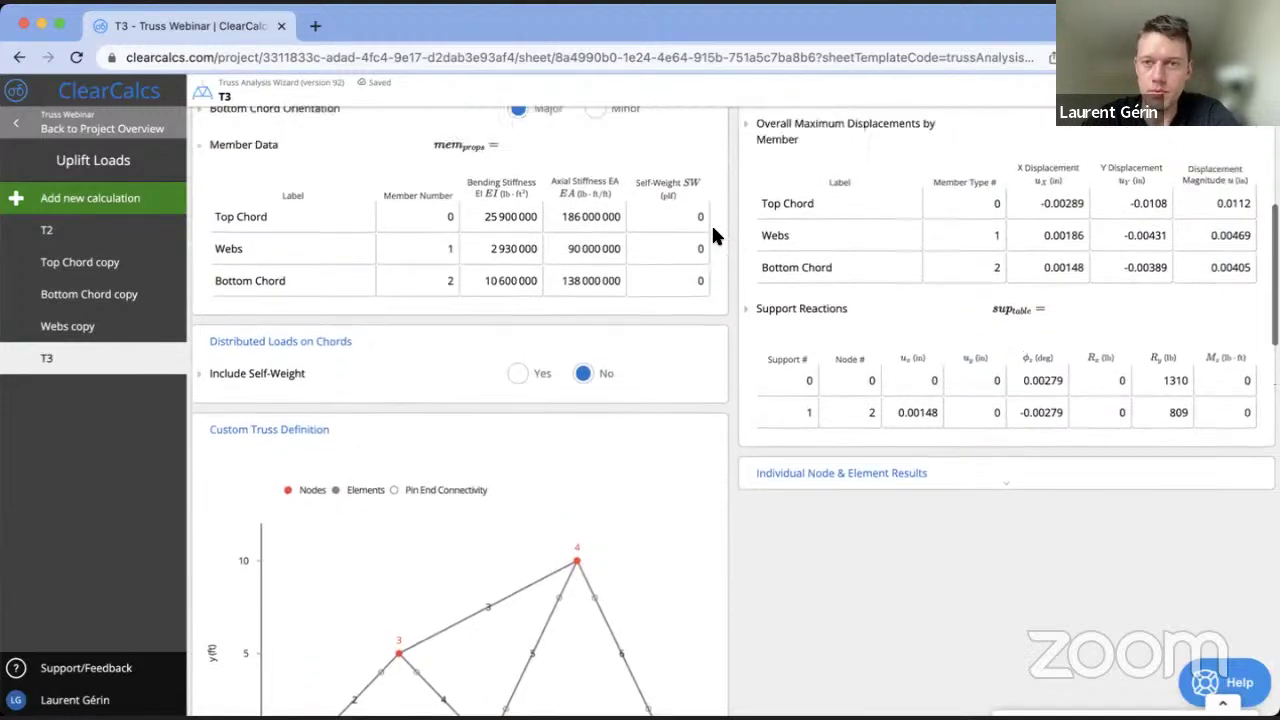
pyautogui.scroll(1, 716, 234)
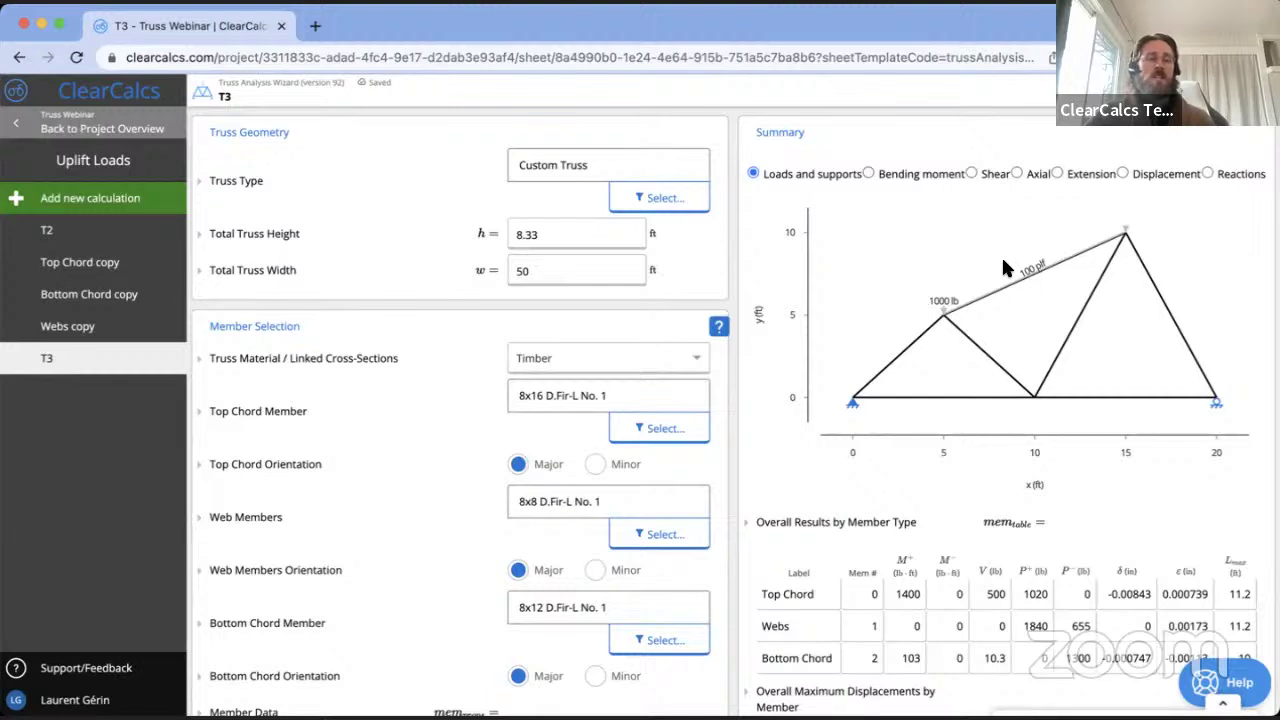
# View the T3 (Uplift Loads) elements available for linking to the Top Chord copy calculation, leaving its existing link in place
pyautogui.click(100, 263)
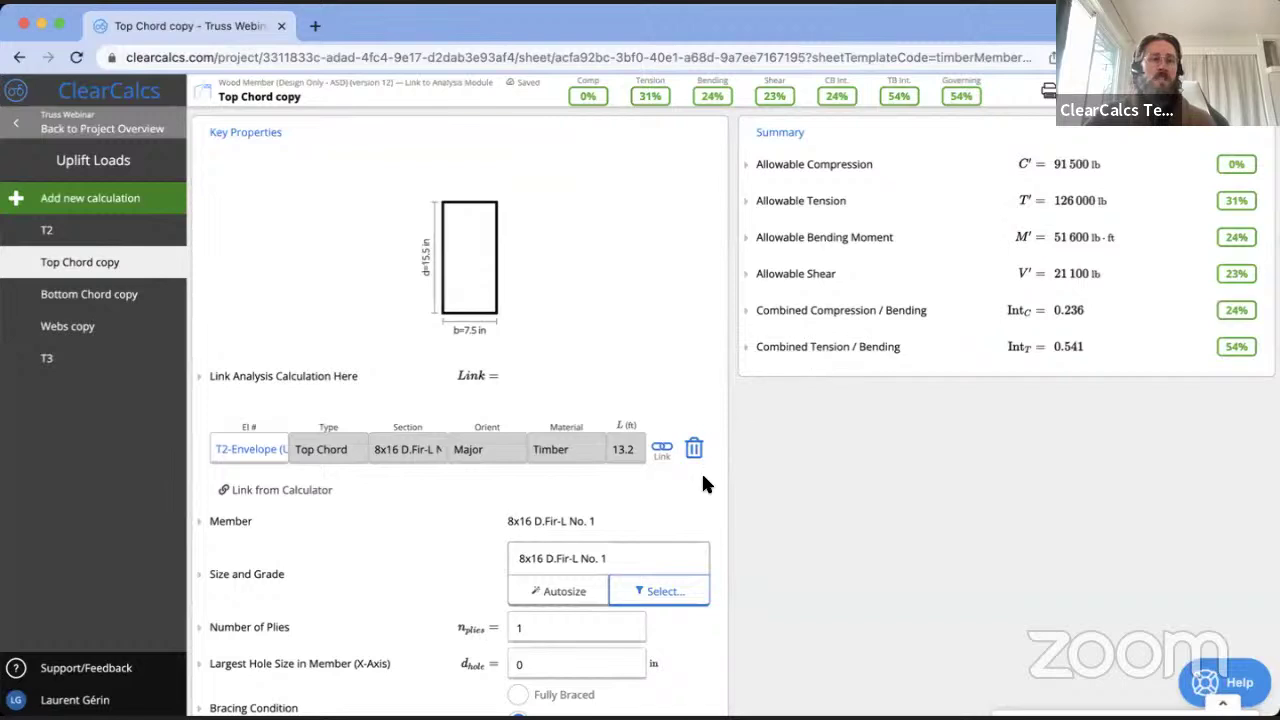
pyautogui.scroll(-1, 703, 478)
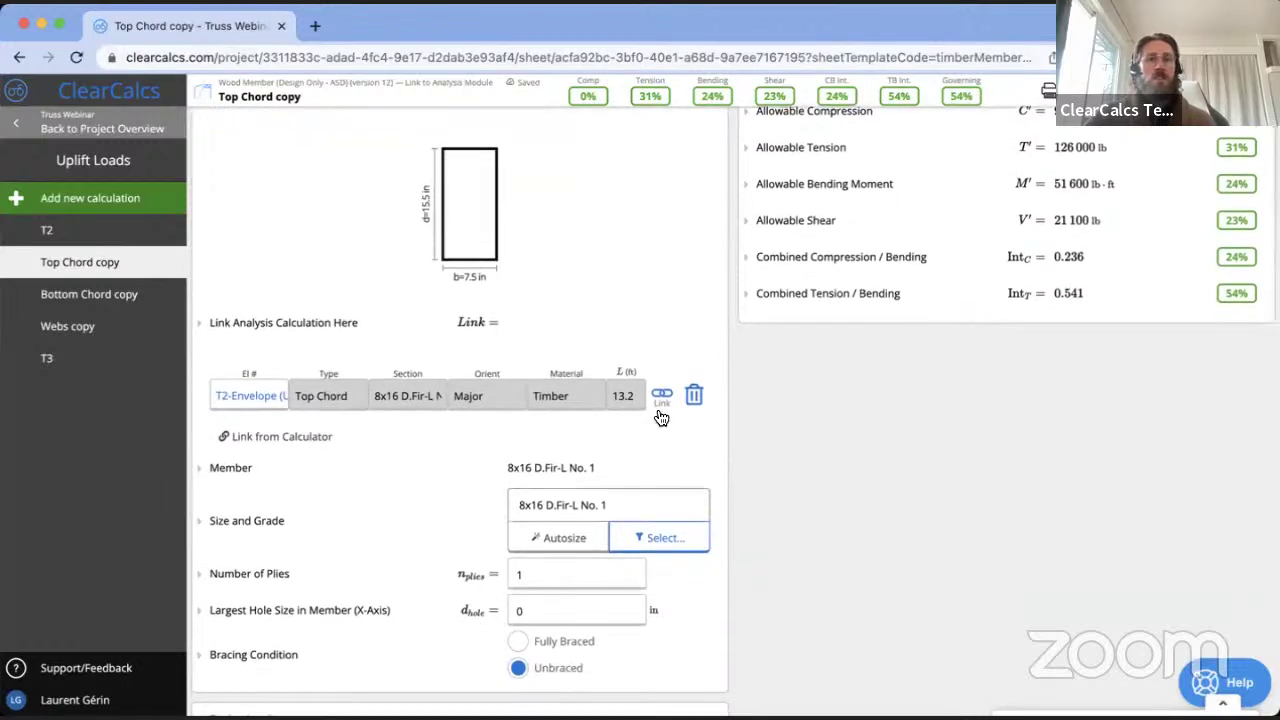
pyautogui.click(663, 397)
pyautogui.click(571, 366)
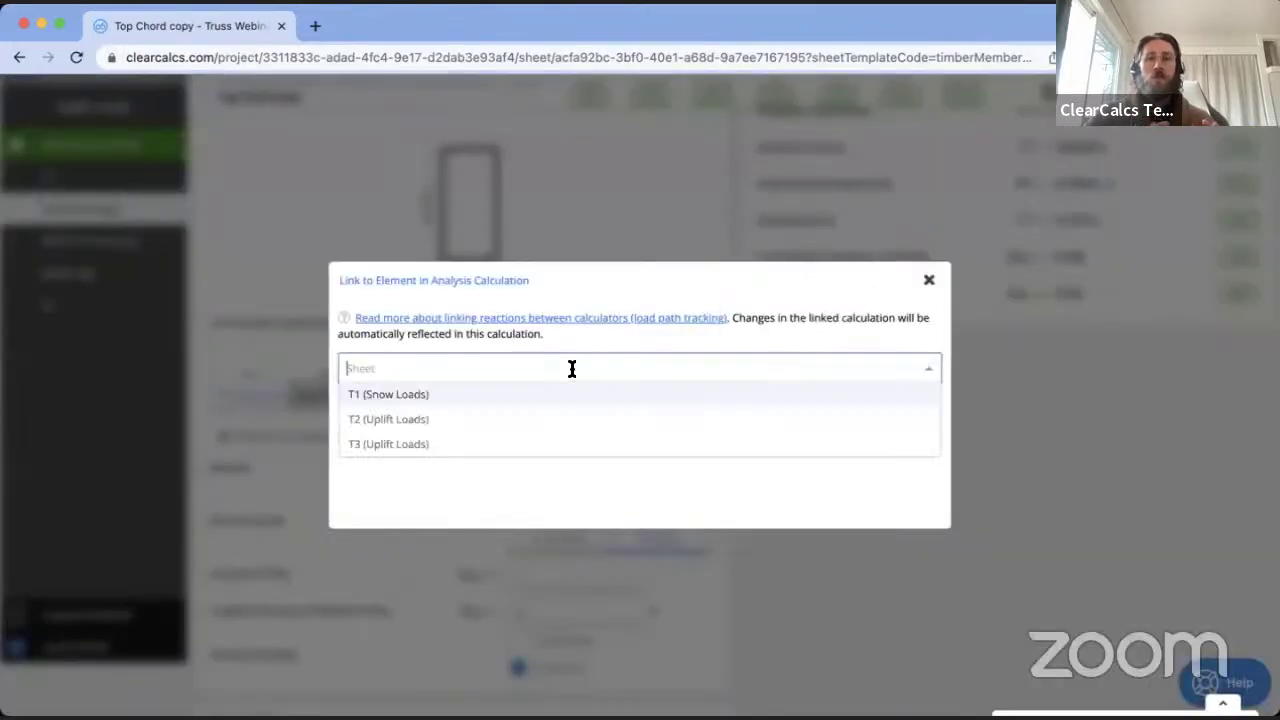
pyautogui.click(513, 440)
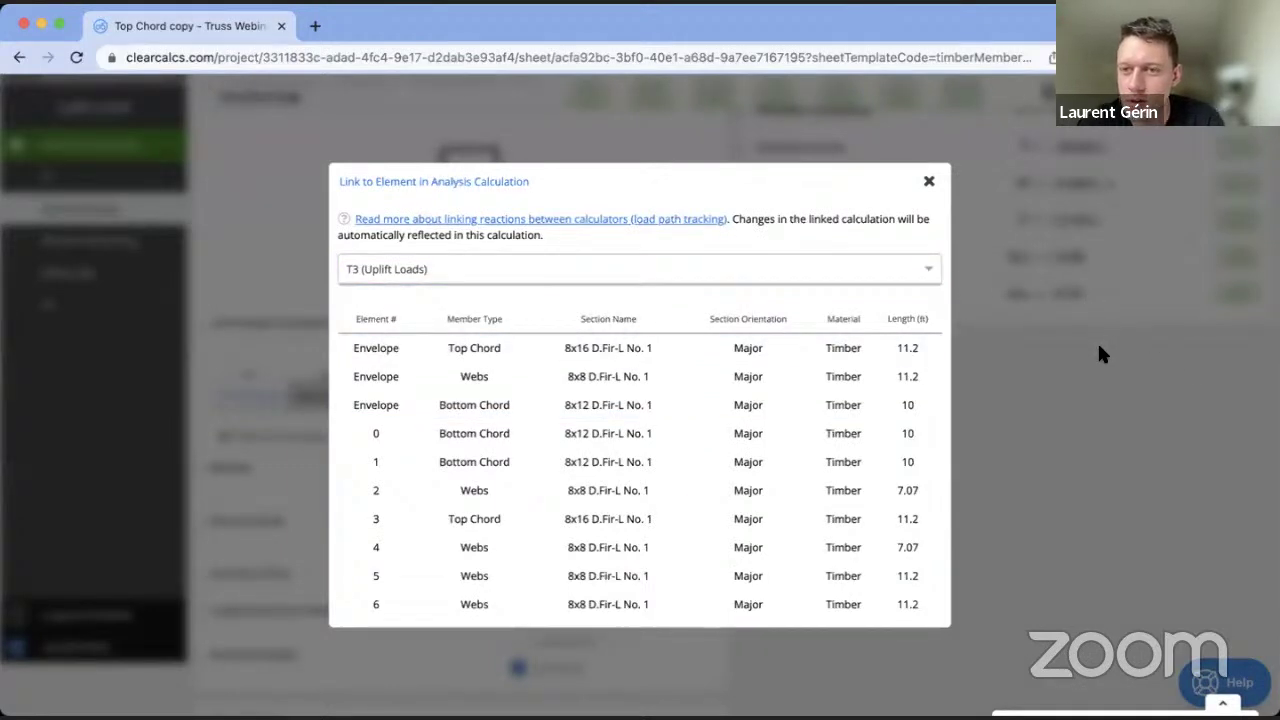
pyautogui.click(926, 184)
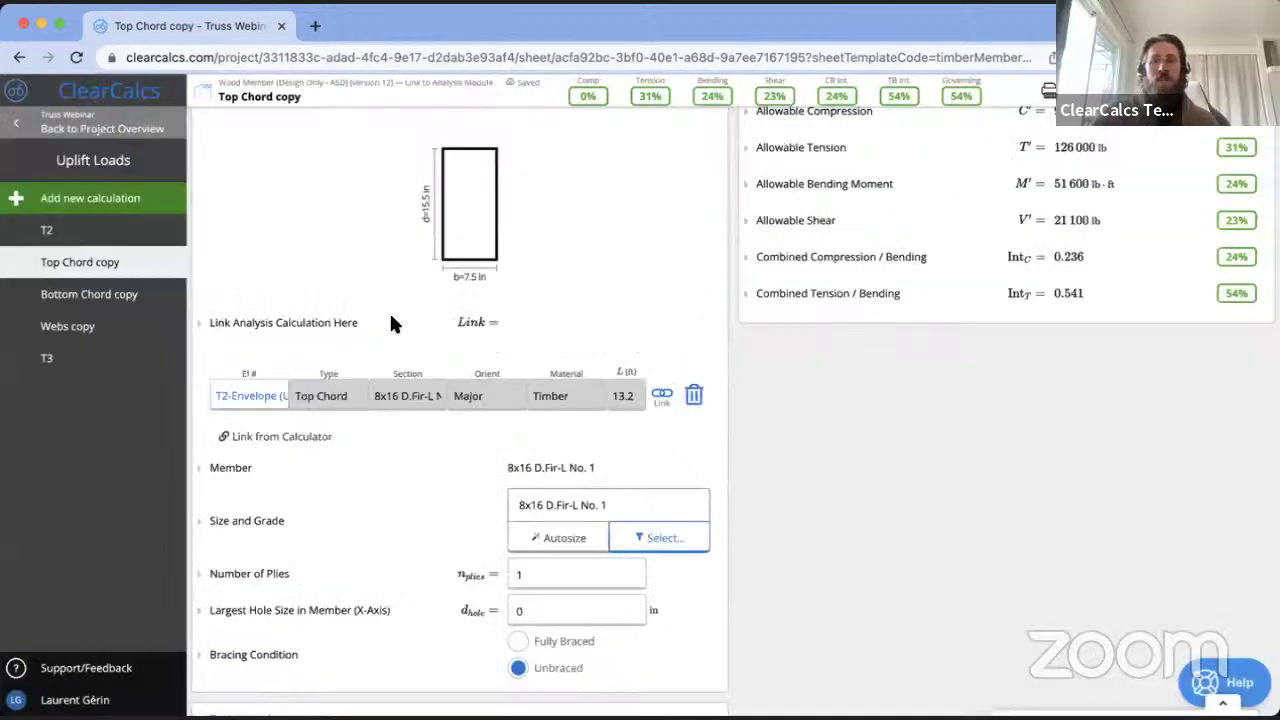
pyautogui.moveTo(591, 337); pyautogui.dragTo(617, 266)
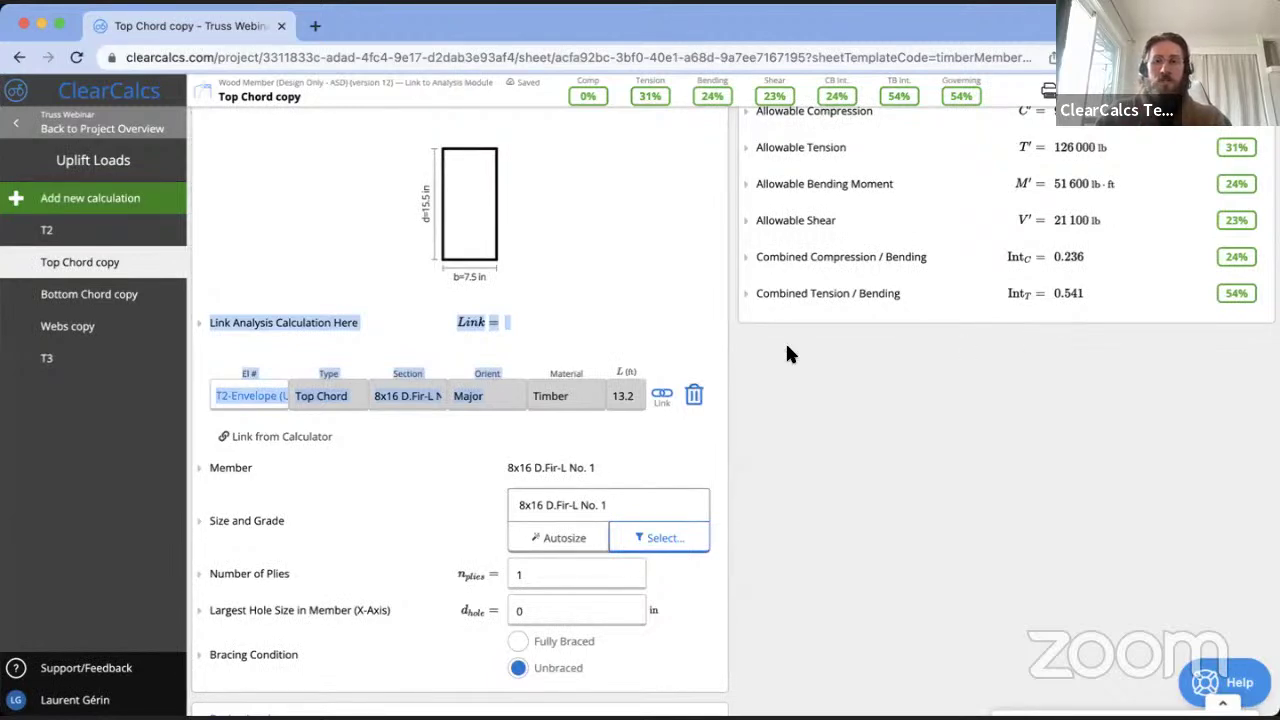
pyautogui.click(722, 324)
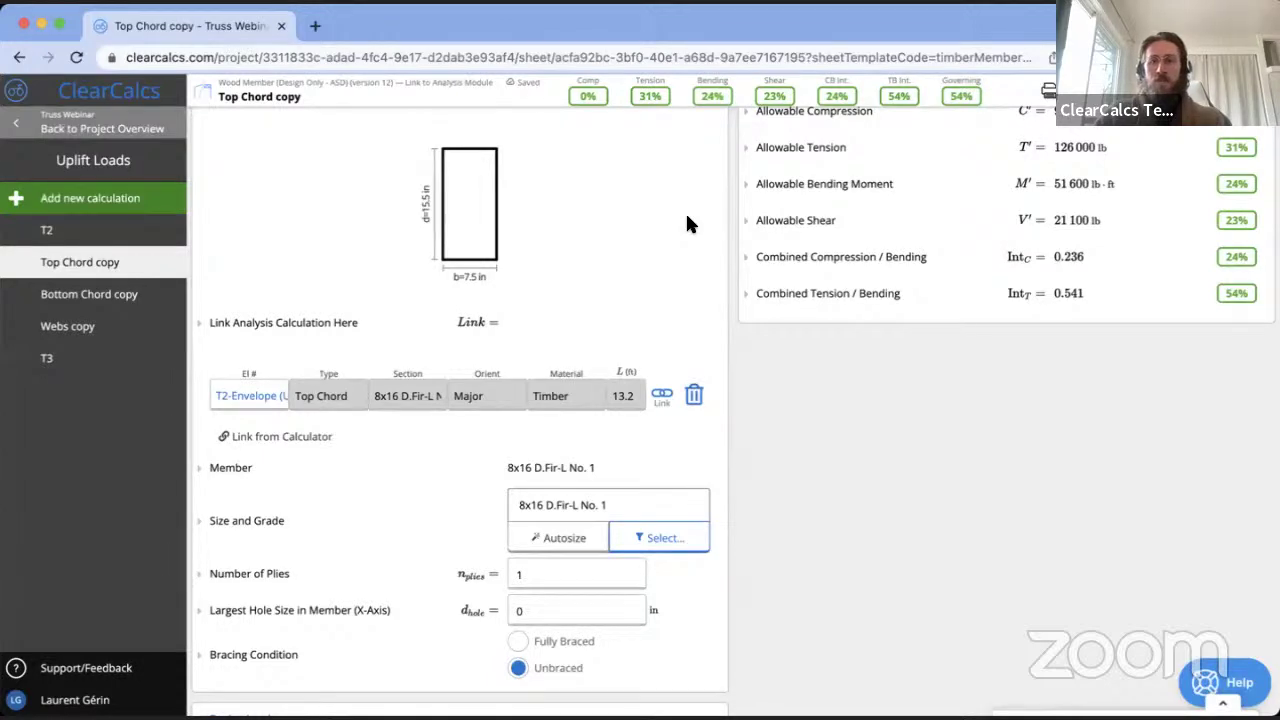
pyautogui.scroll(1, 699, 237)
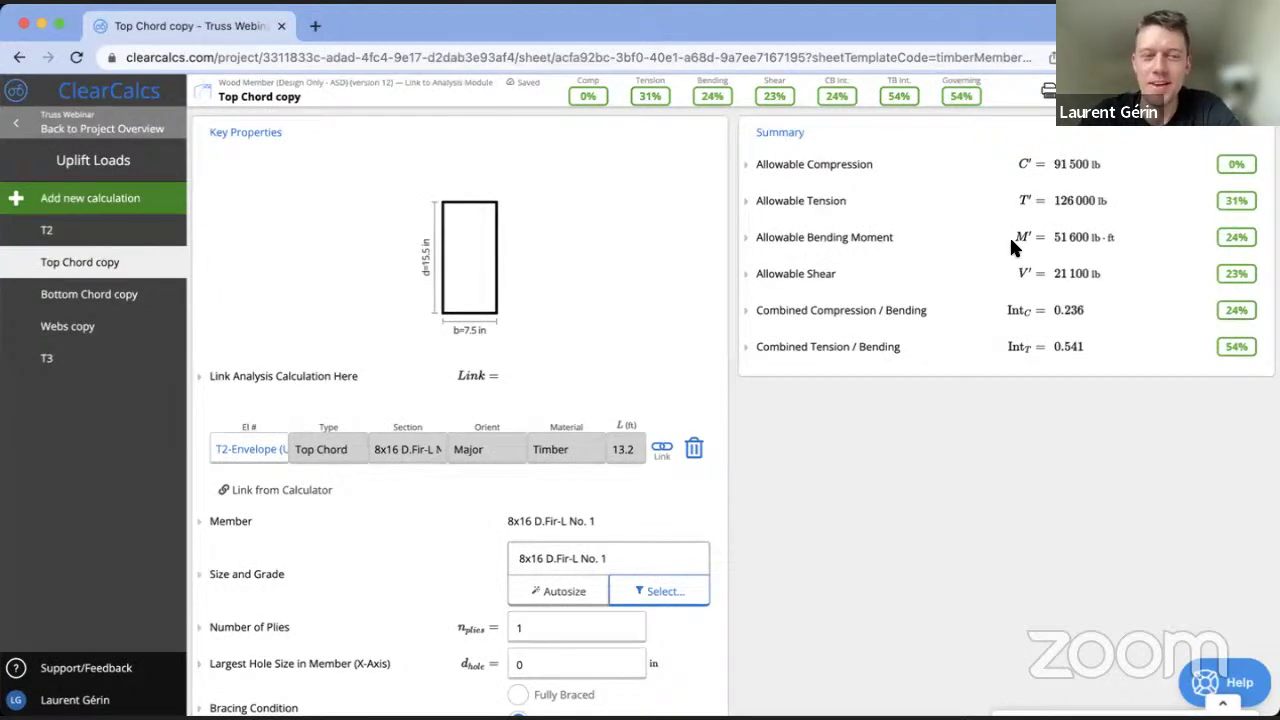
pyautogui.moveTo(523, 69)
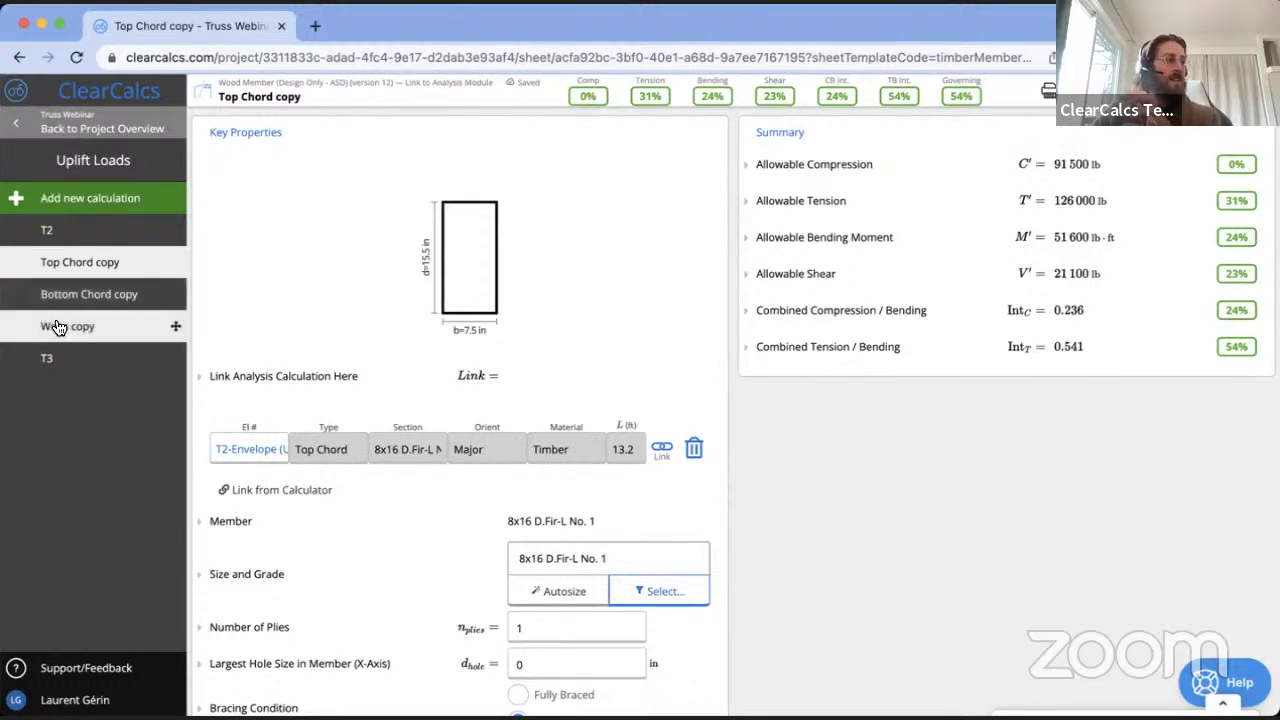
# Review the T2 truss's geometry and member selection, and return to the Top Chord copy calculation
pyautogui.click(97, 236)
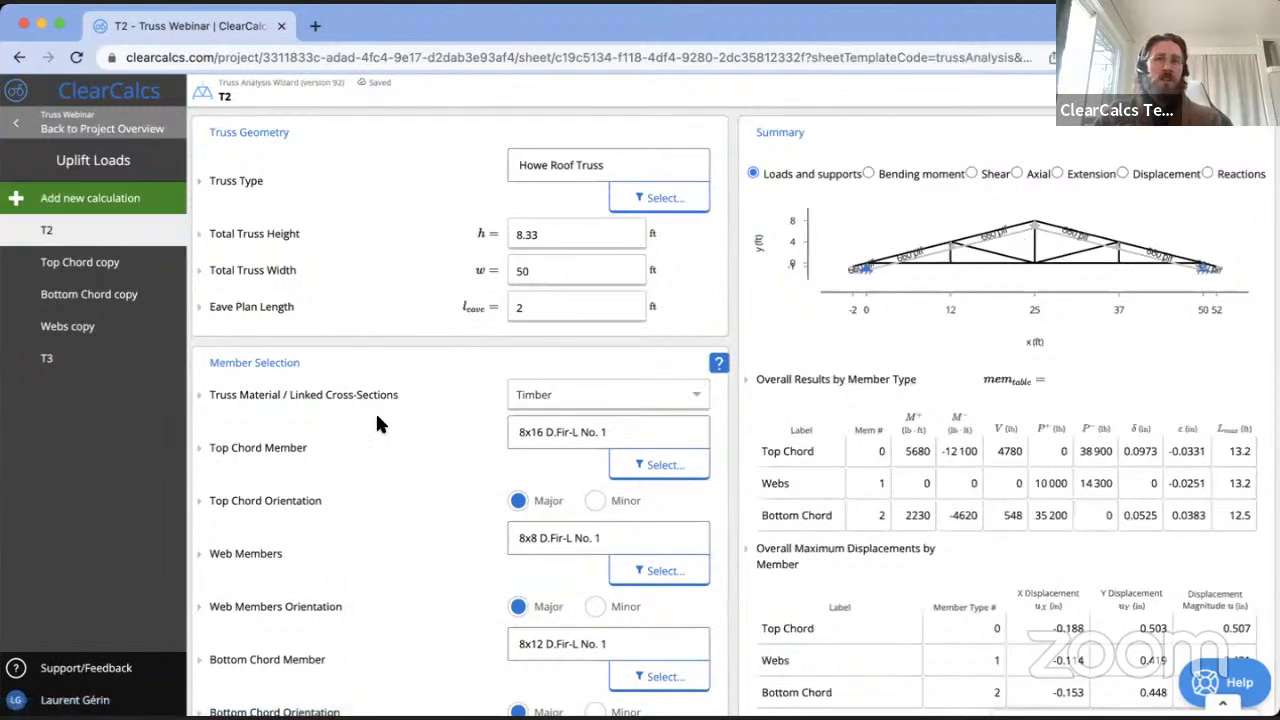
pyautogui.scroll(-1, 479, 365)
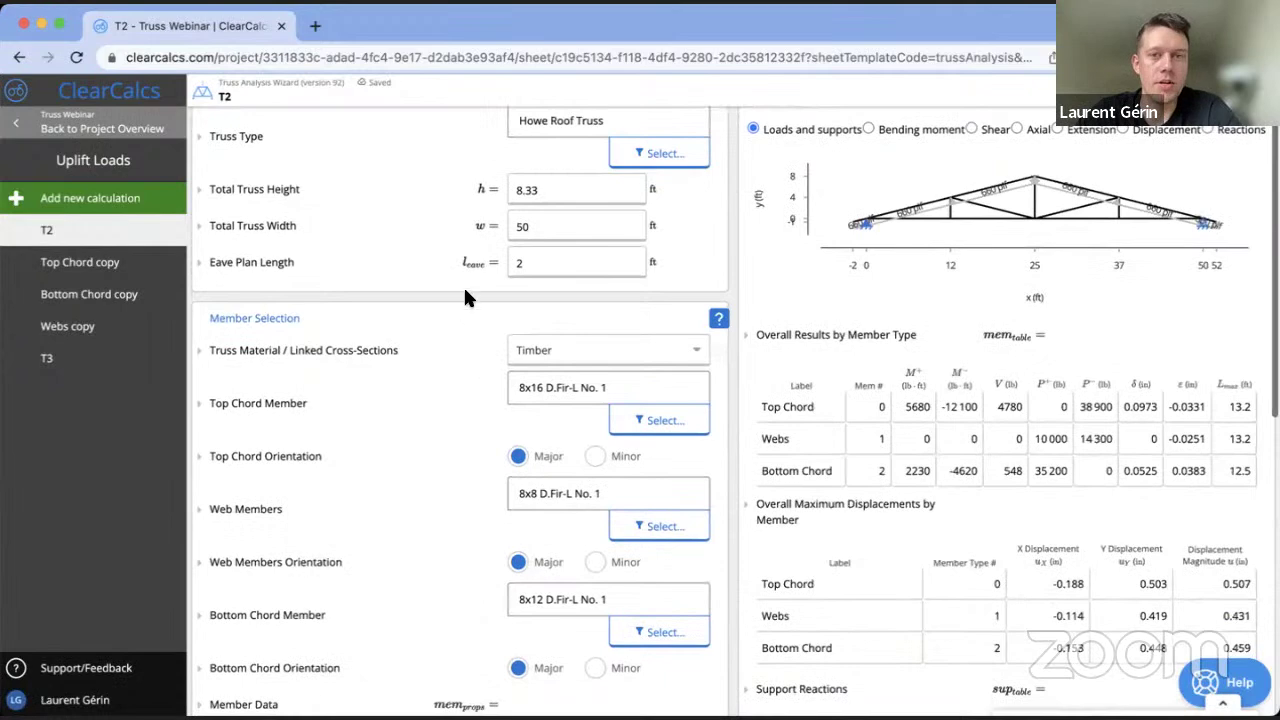
pyautogui.click(60, 268)
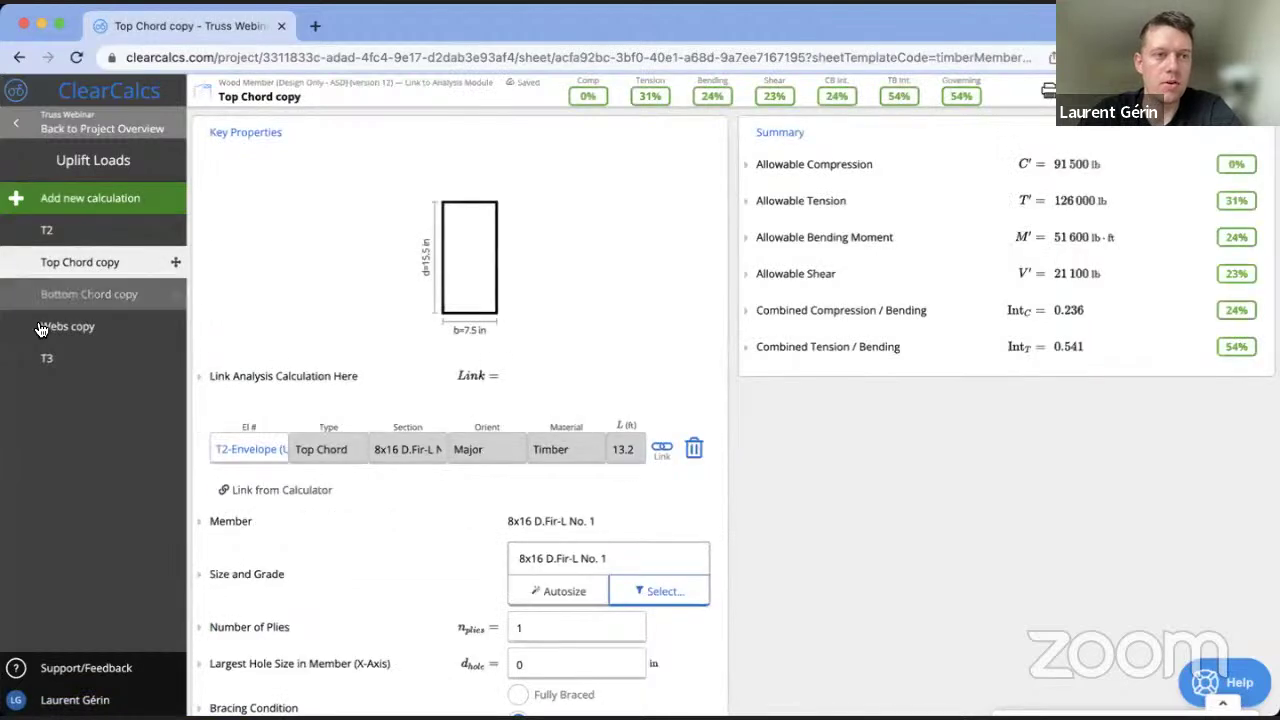
# Open the Webs copy calculation and review its linked element, member size, design loads and design conditions
pyautogui.click(42, 327)
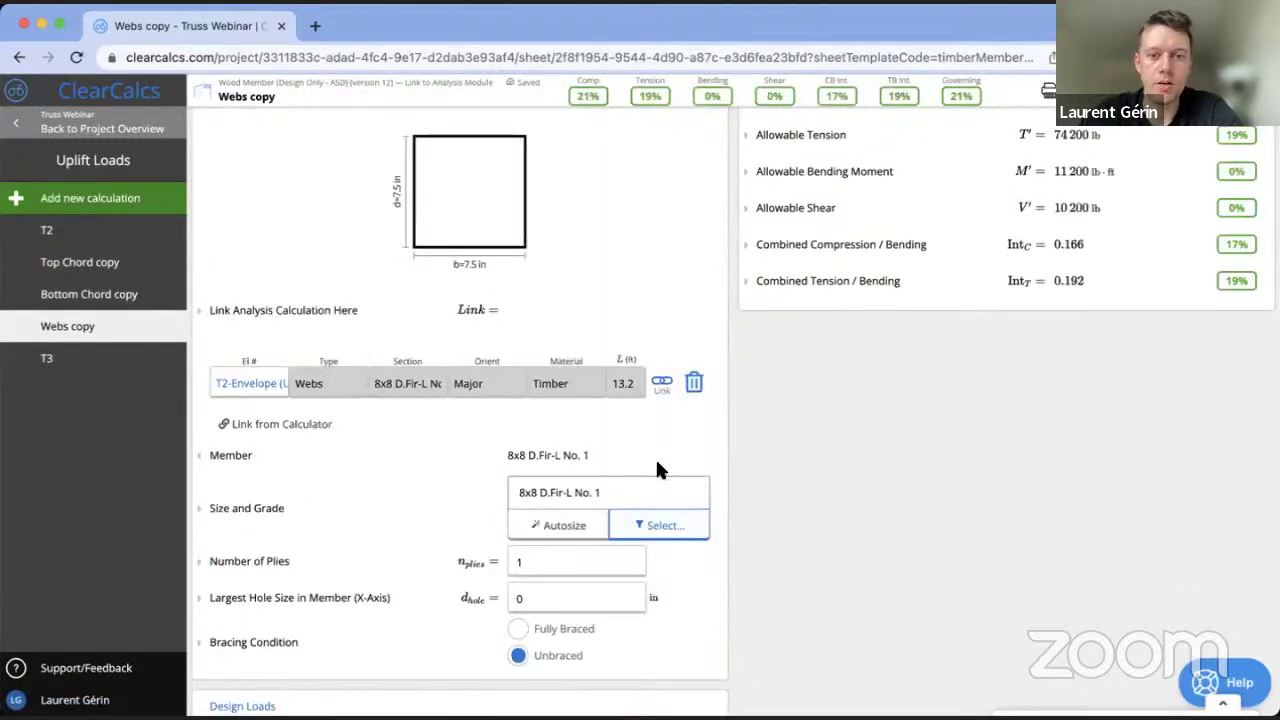
pyautogui.scroll(-2, 655, 457)
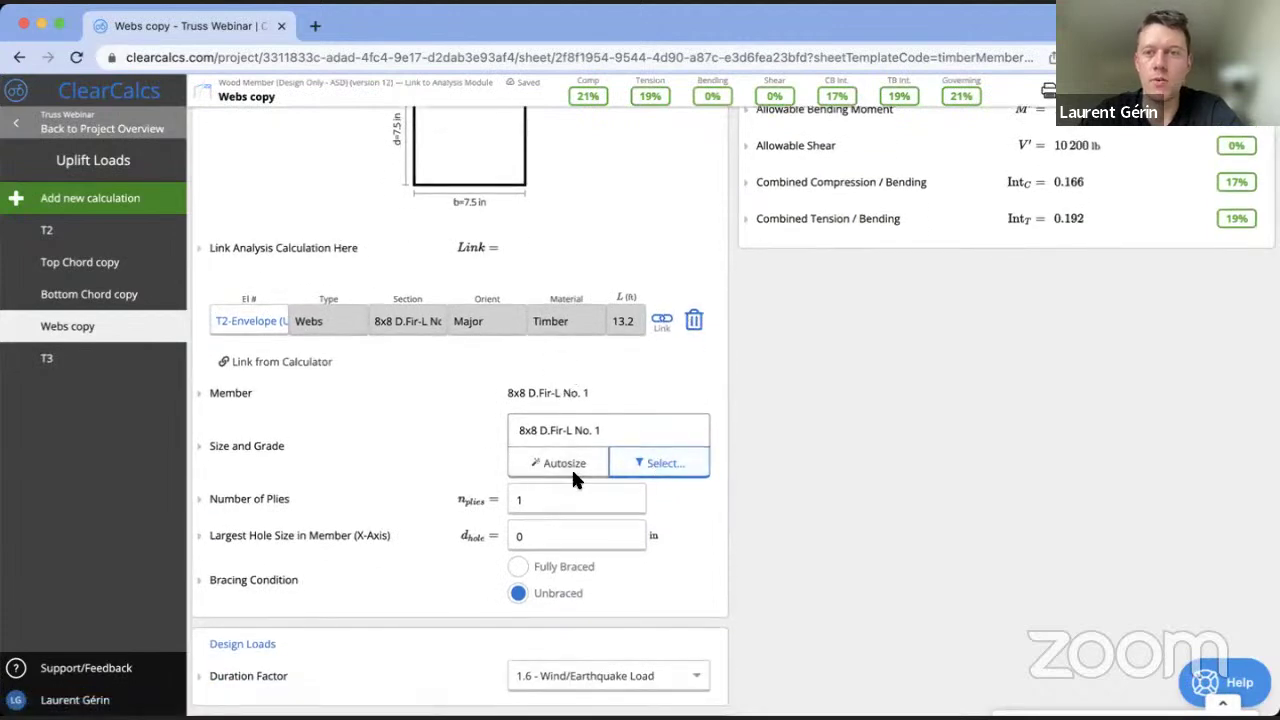
pyautogui.scroll(-3, 573, 480)
pyautogui.scroll(-5, 623, 389)
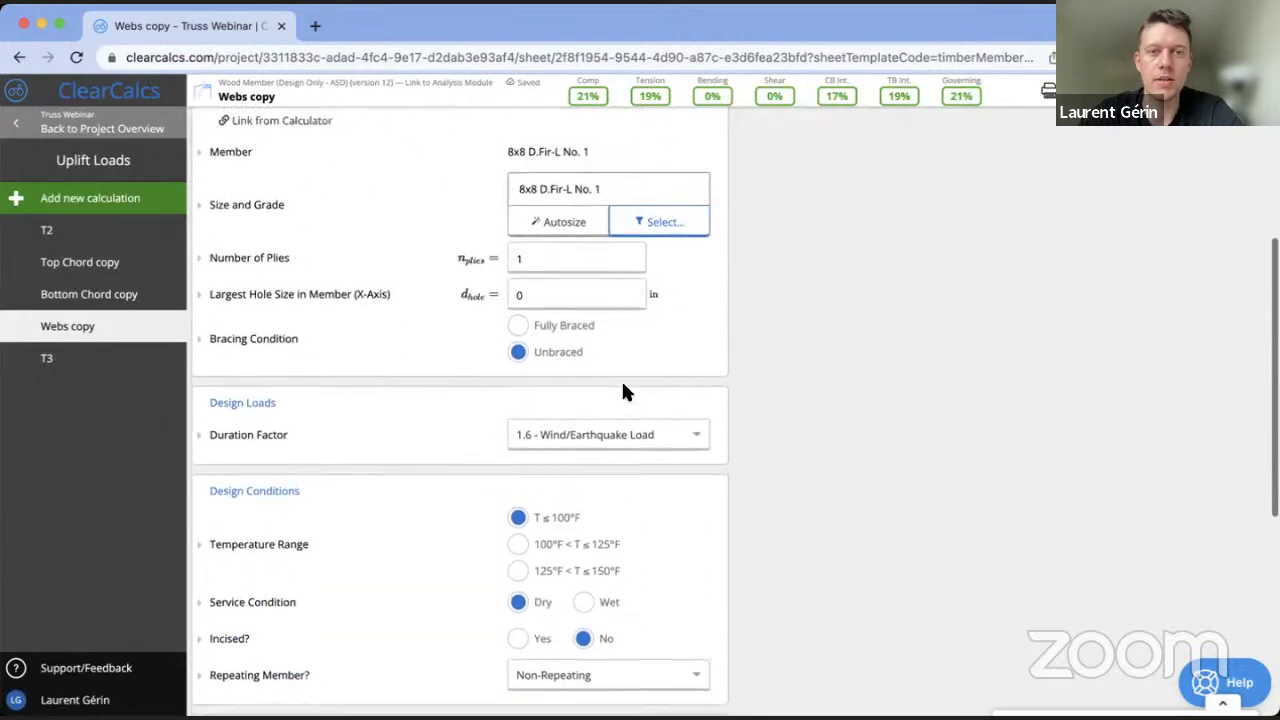
pyautogui.scroll(6, 623, 389)
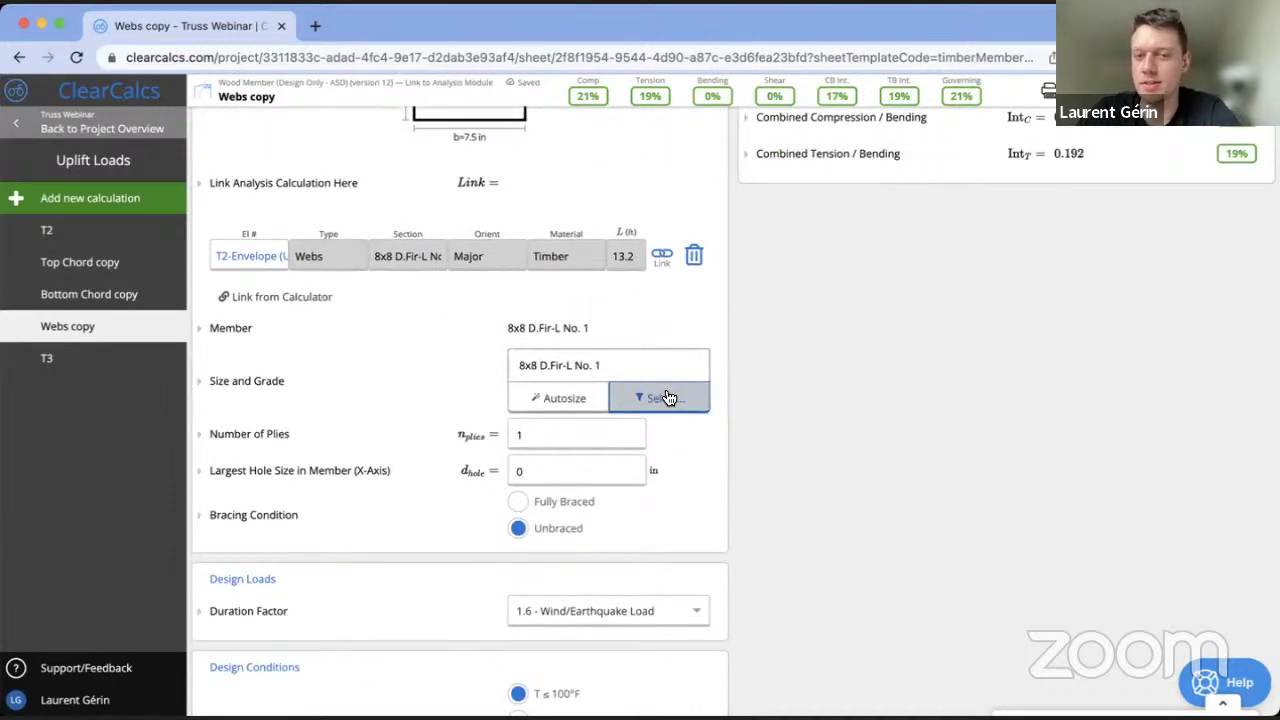
# Change the Webs copy member size and grade to 6x8 D.Fir-L No. 1 and check the resulting summary
pyautogui.click(668, 398)
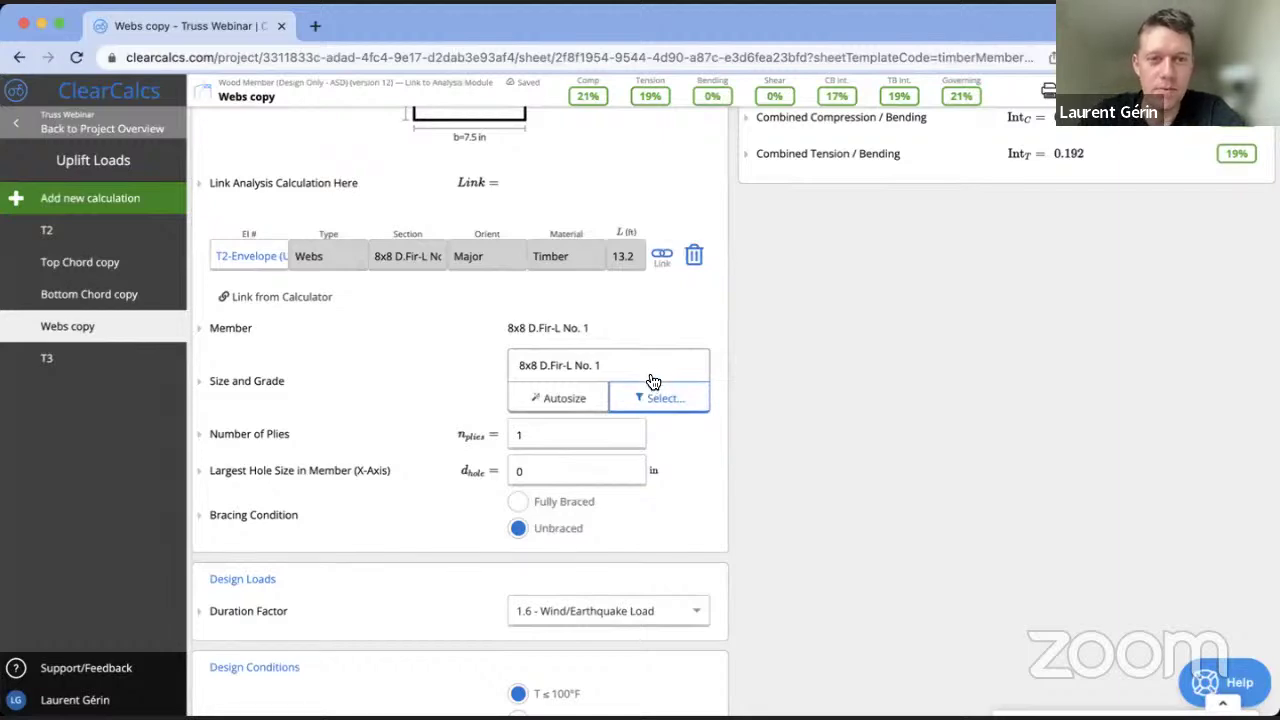
pyautogui.click(651, 382)
pyautogui.write('6')
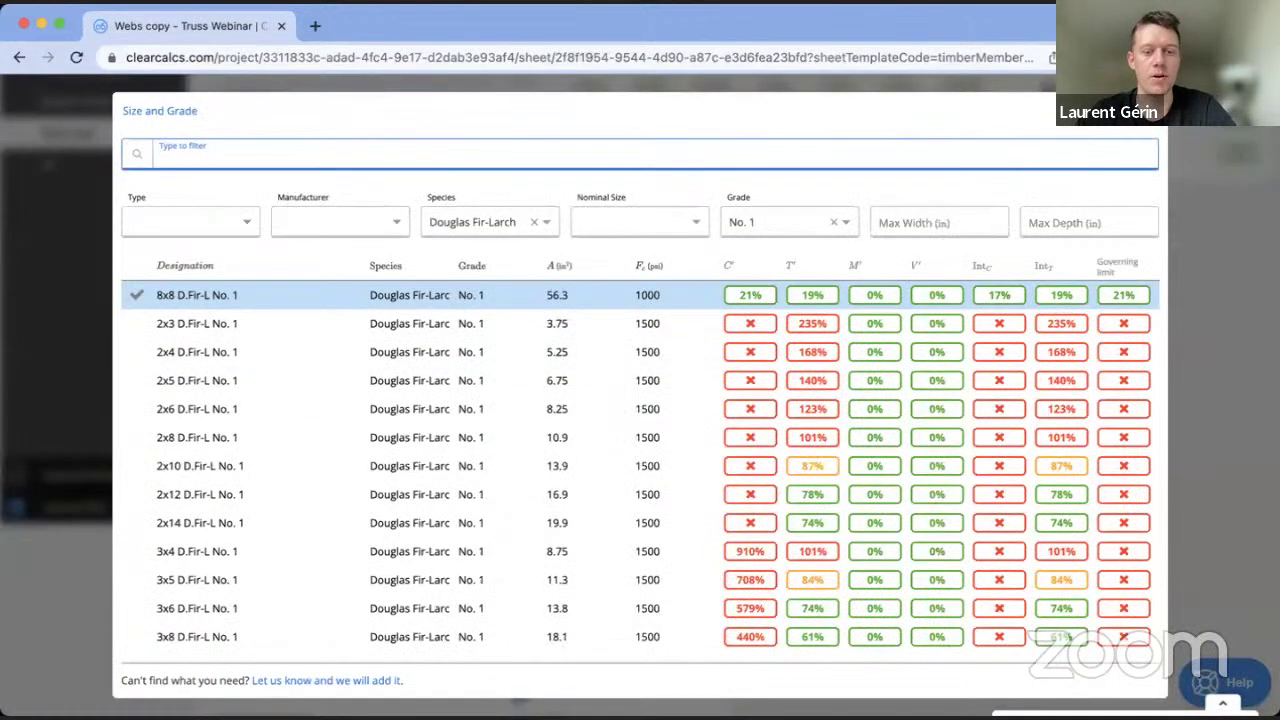
pyautogui.write('x8')
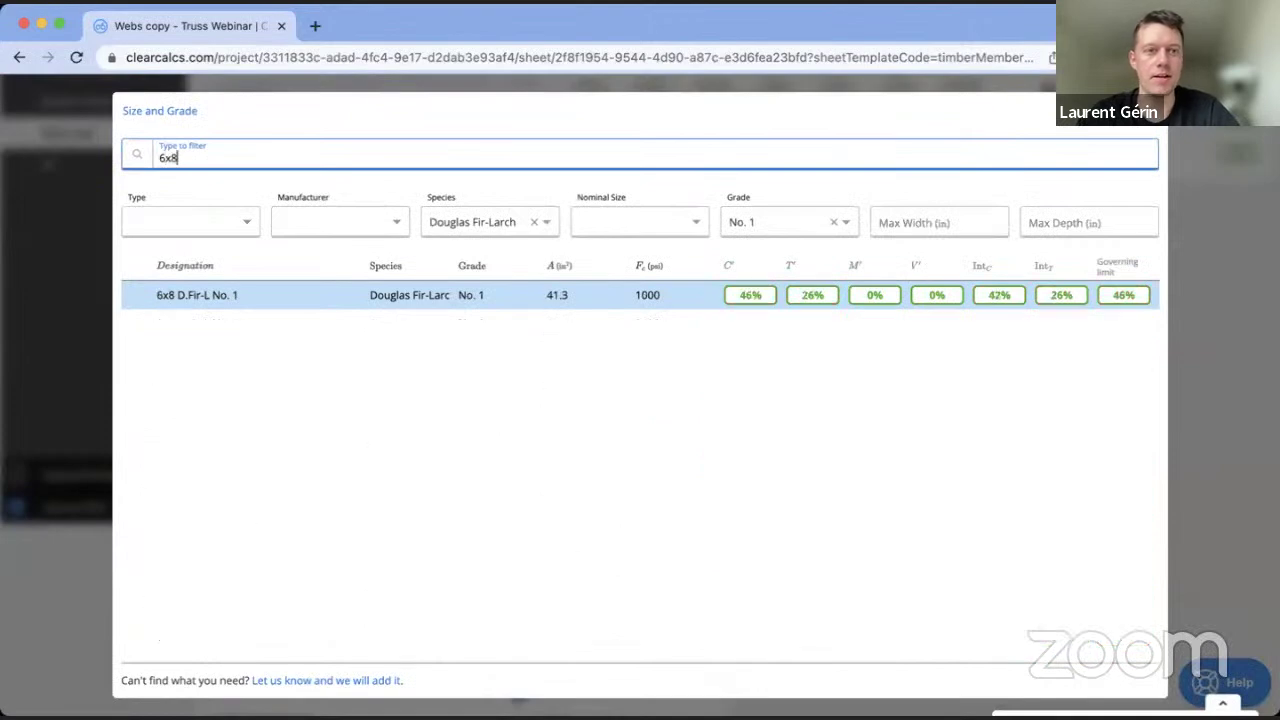
pyautogui.click(266, 300)
pyautogui.scroll(3, 620, 268)
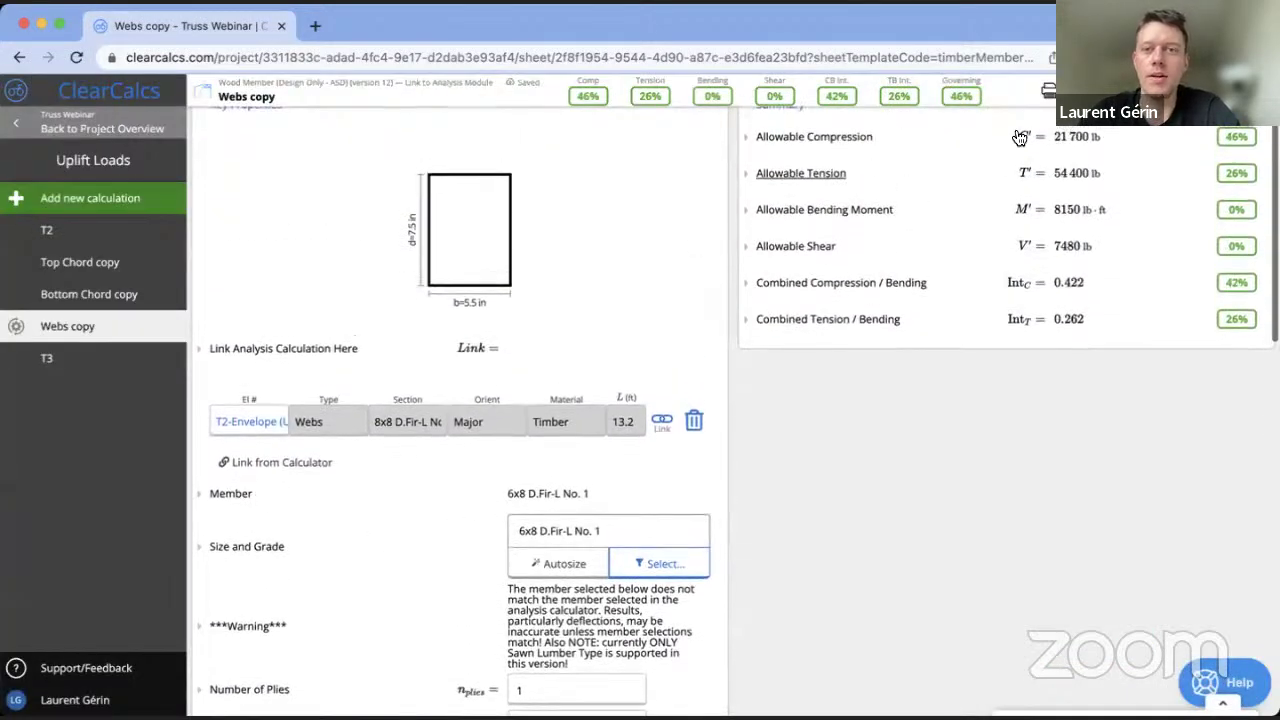
pyautogui.scroll(1, 828, 211)
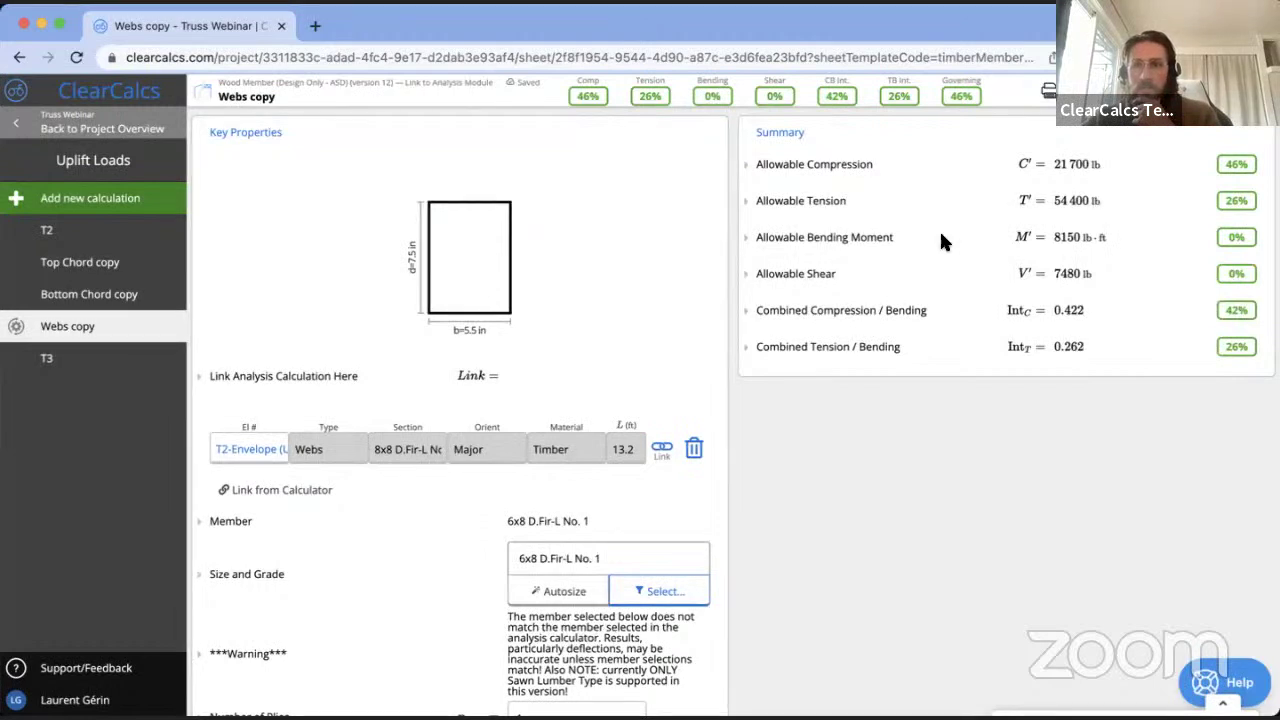
# Set the Webs copy member size and grade back to 8x8 D.Fir-L No. 1
pyautogui.click(565, 557)
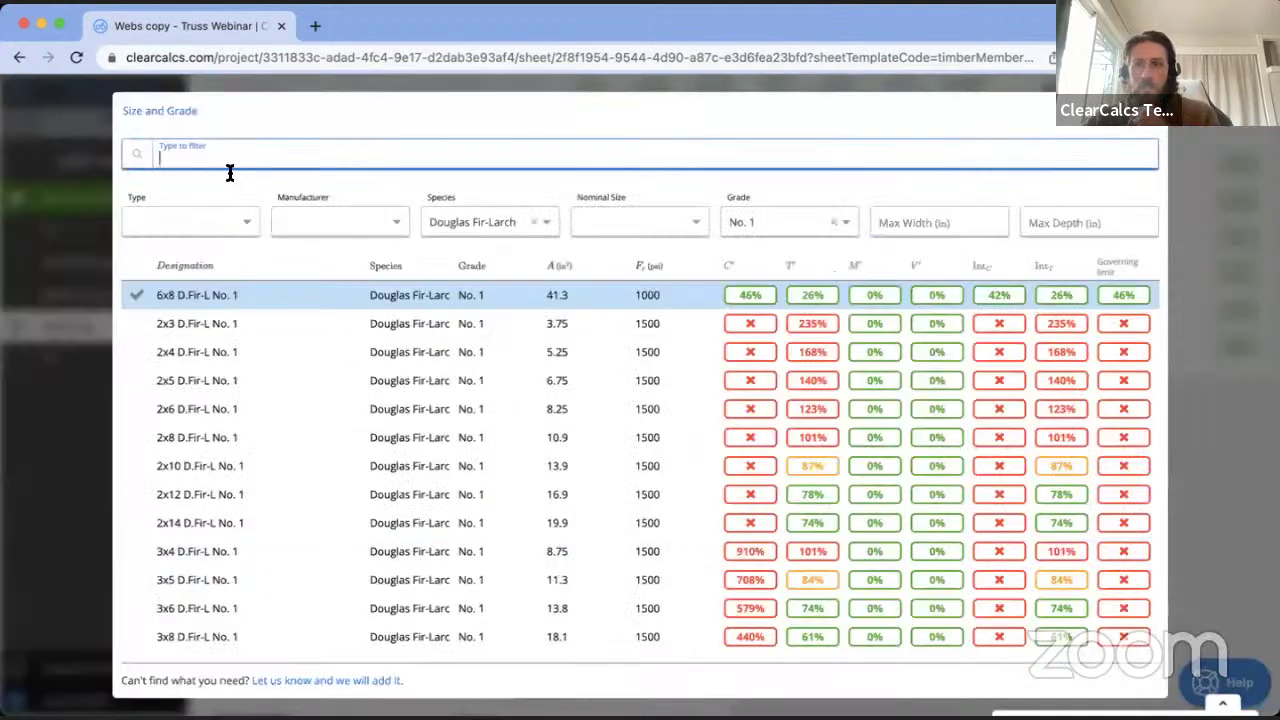
pyautogui.write('8x8')
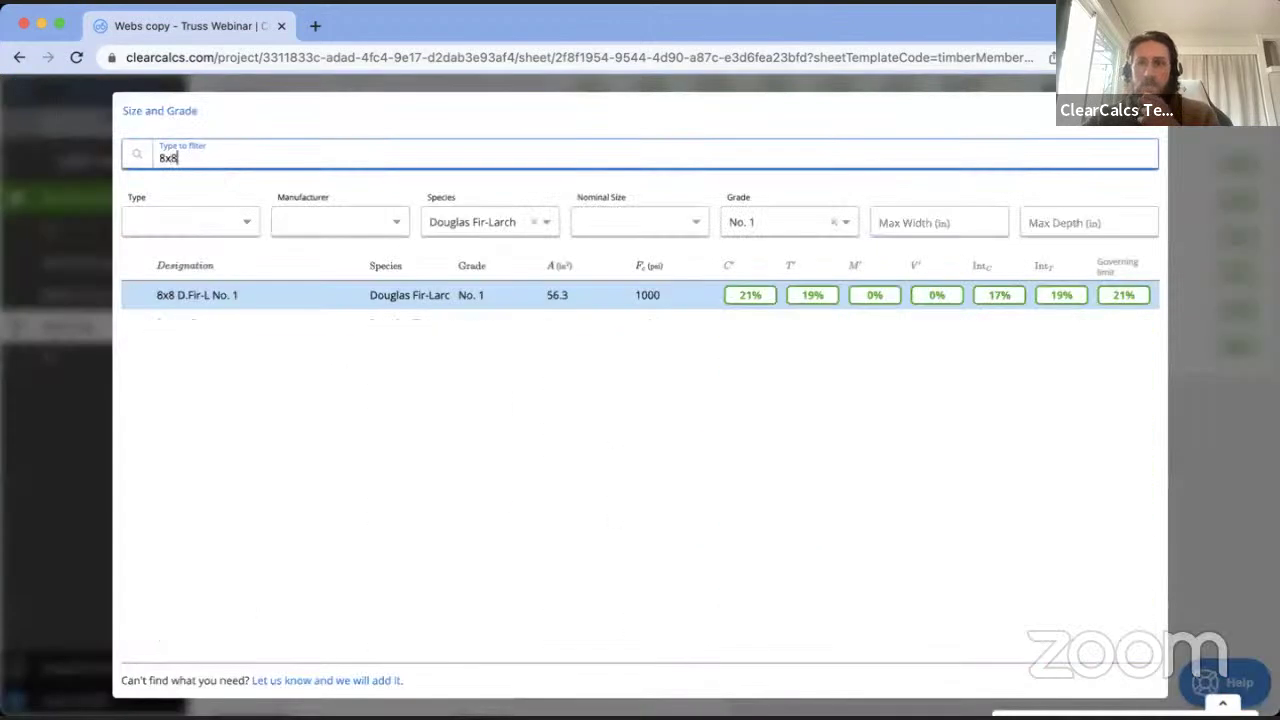
pyautogui.click(179, 300)
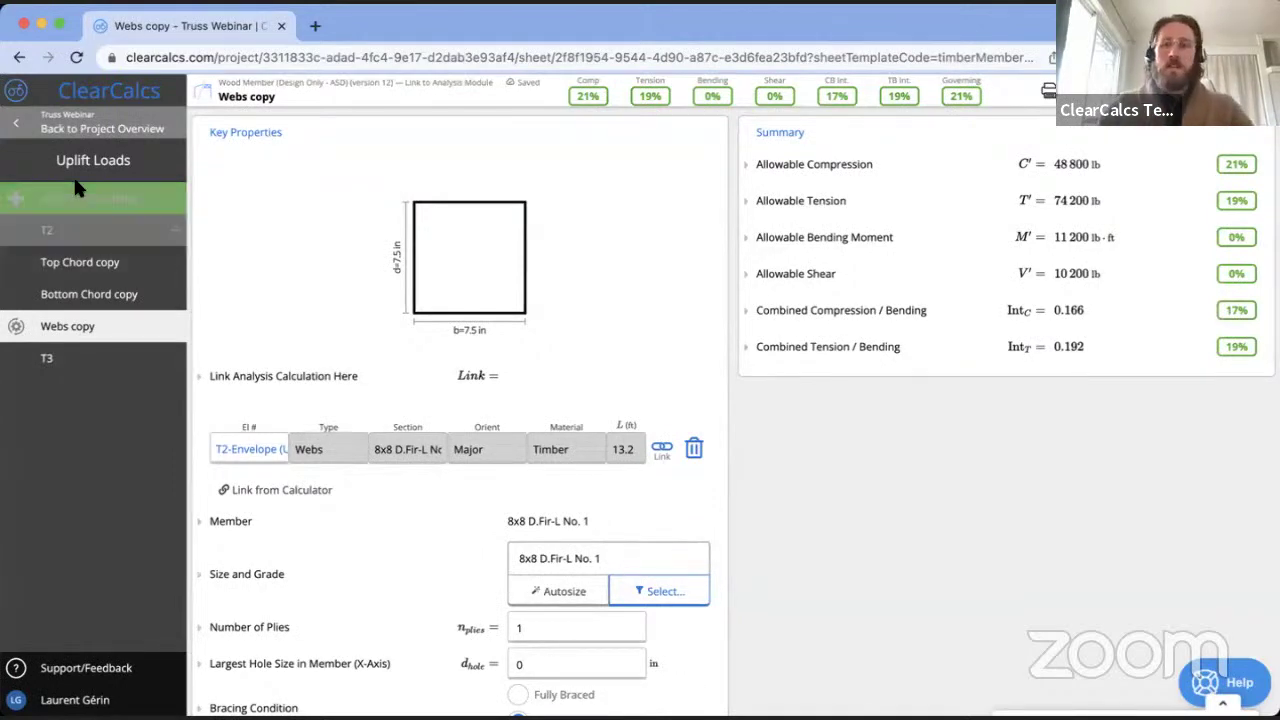
# Return to the Truss Webinar project overview and switch to the presentation slide for Example 2: Cantilever Truss
pyautogui.click(82, 127)
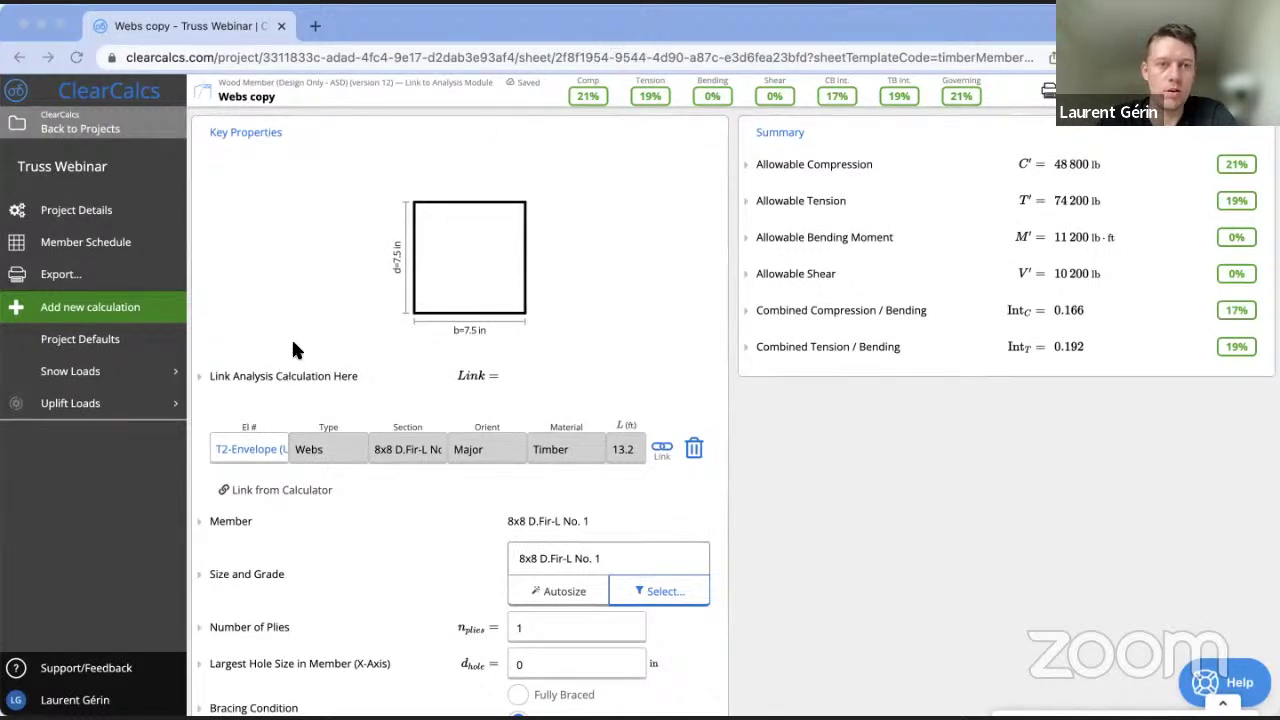
pyautogui.hotkey('alt', 'Tab')
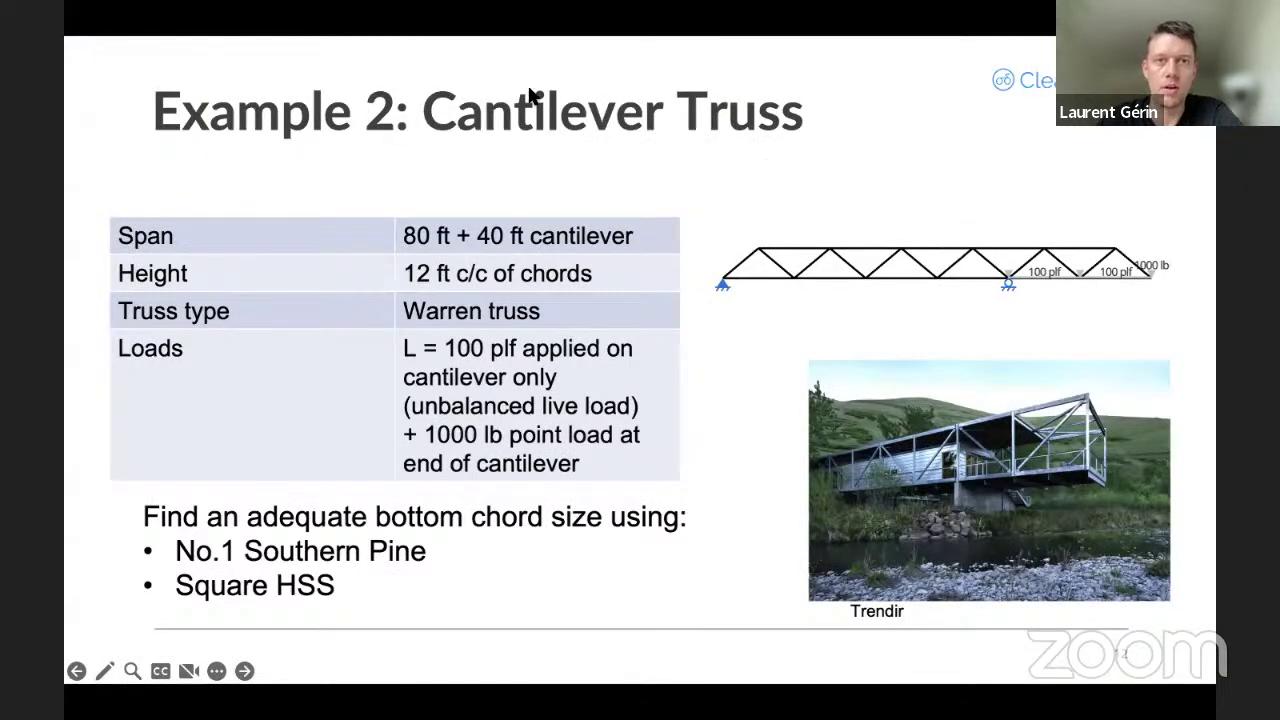